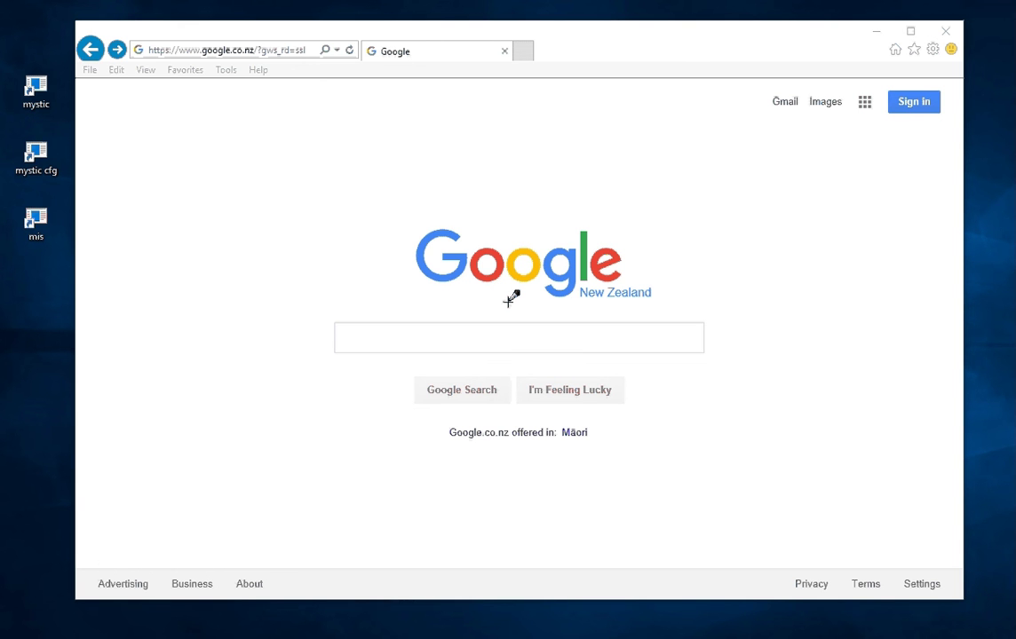
Step: Search Google for 'mystic bbs'
{"action": "left_click", "coordinate": [472, 333]}
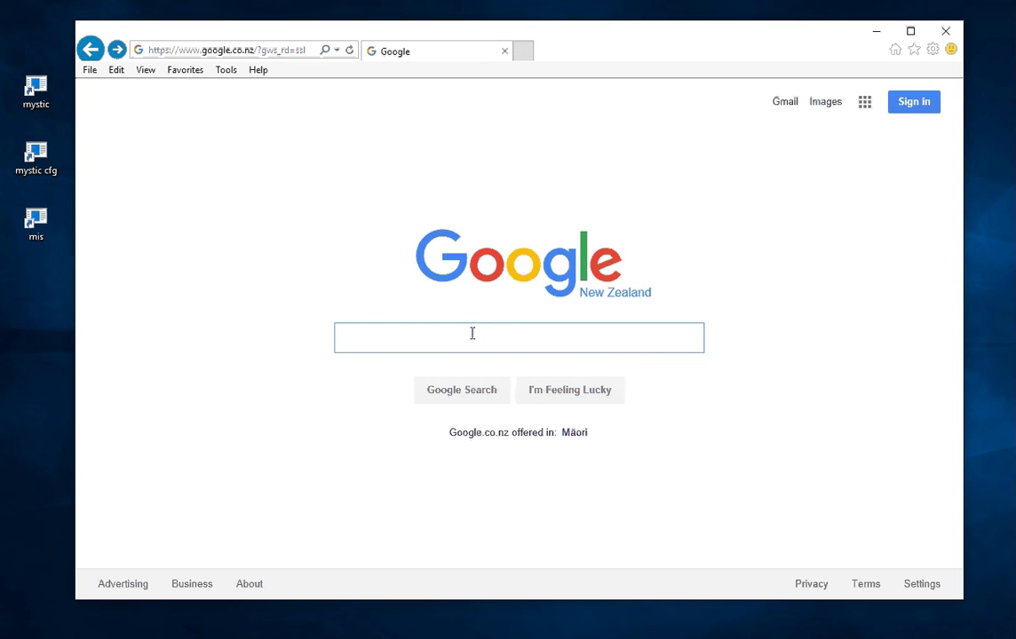
{"action": "type", "text": "myst"}
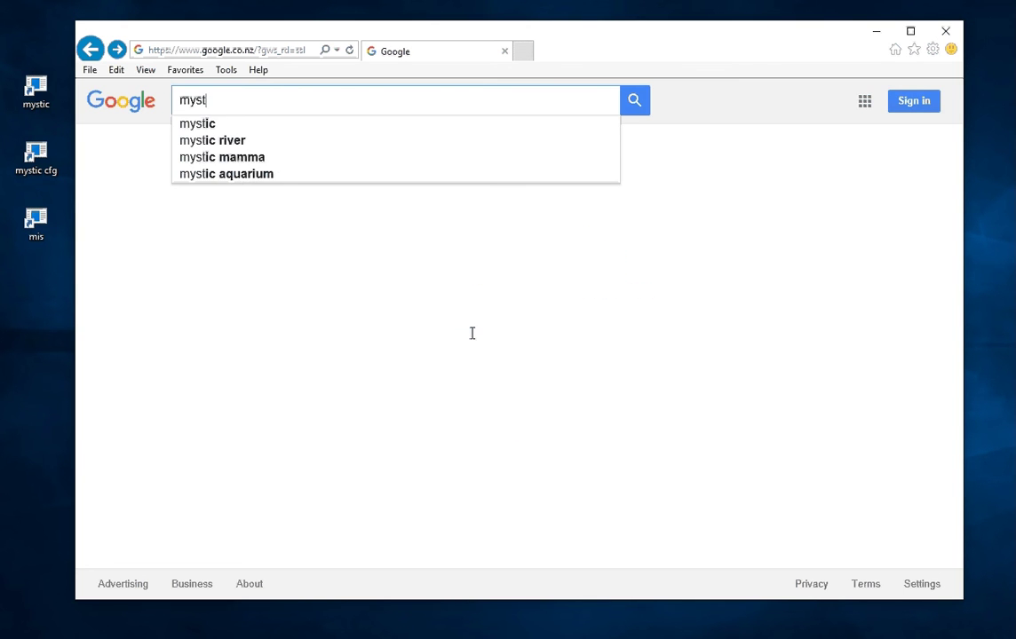
{"action": "type", "text": "ic bbs"}
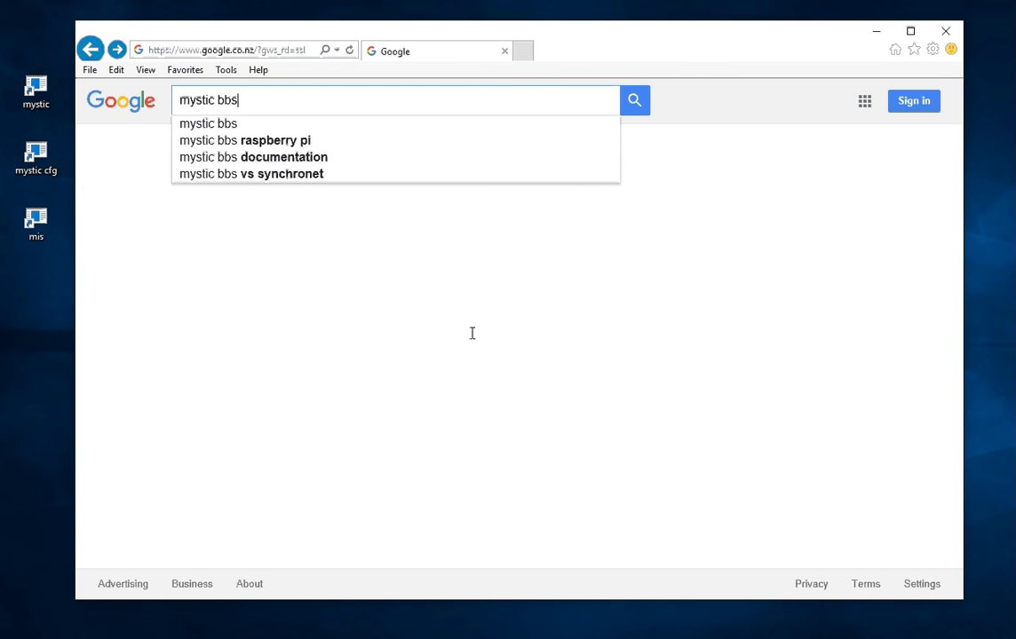
{"action": "key", "text": "Return"}
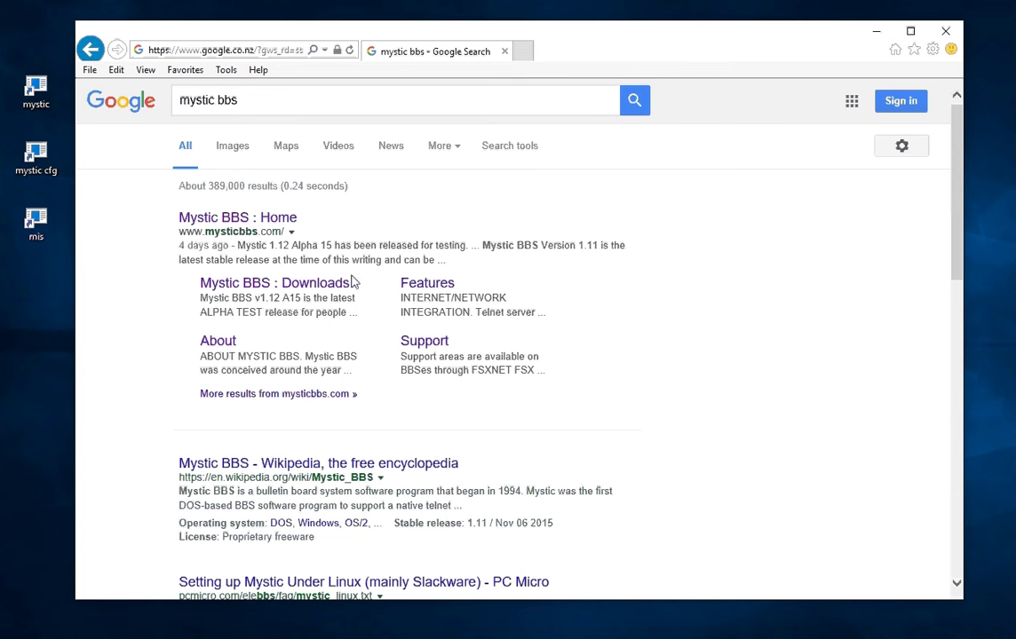
Step: Open the Mystic BBS downloads page and save the Windows 32-bit archive mys112a15_w32.rar
{"action": "left_click", "coordinate": [279, 286]}
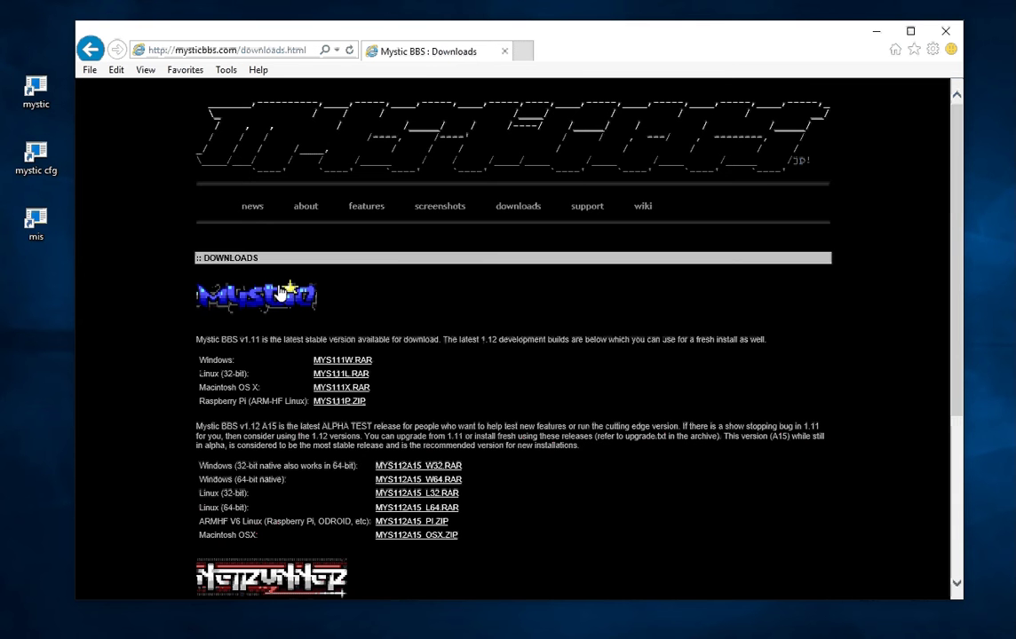
{"action": "scroll", "coordinate": [715, 337], "scroll_direction": "down", "scroll_amount": 1}
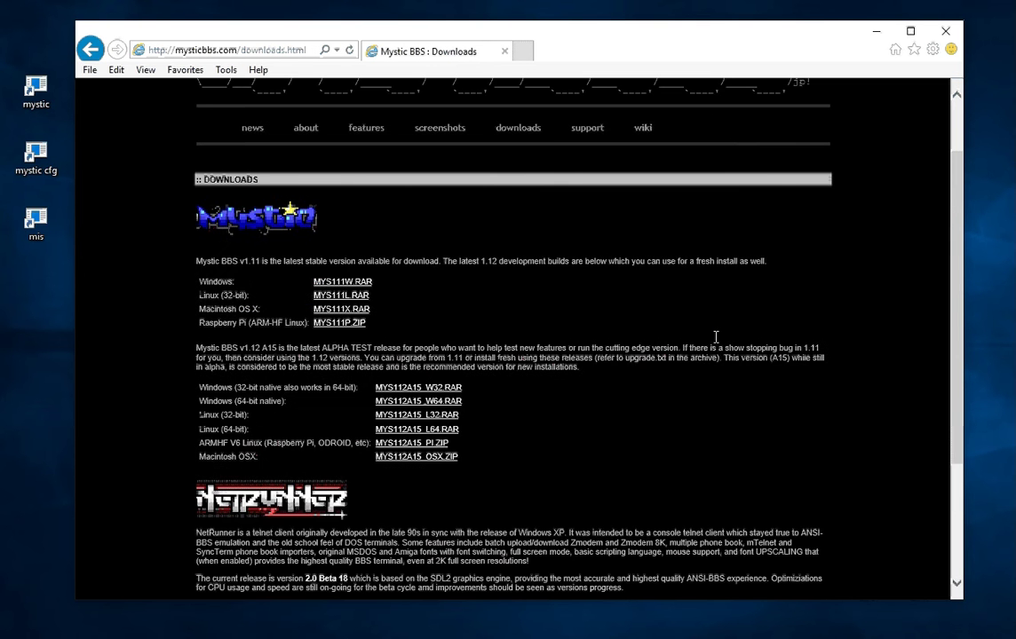
{"action": "scroll", "coordinate": [716, 337], "scroll_direction": "down", "scroll_amount": 1}
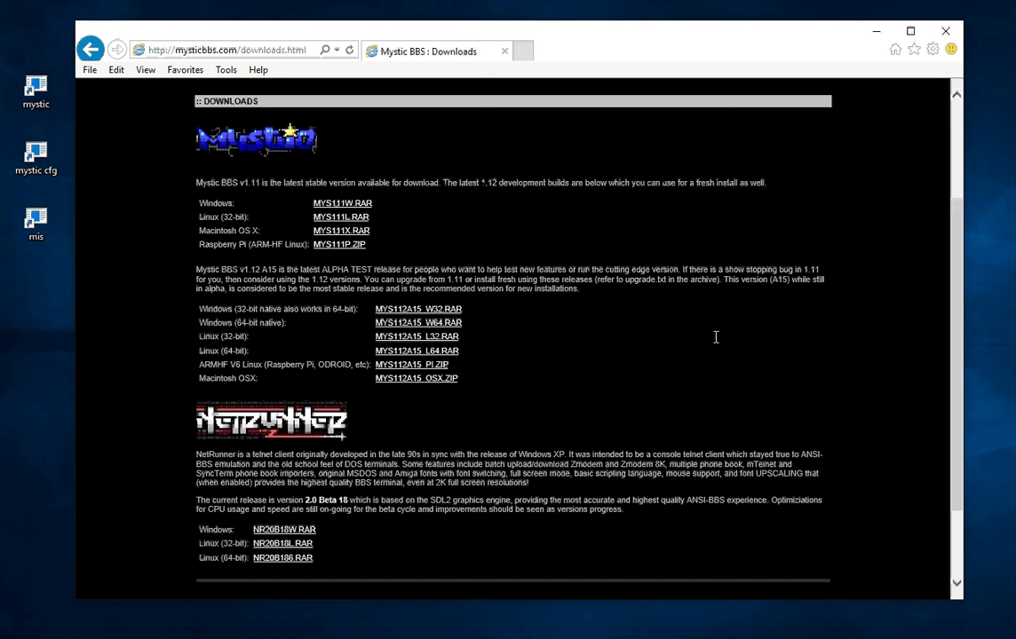
{"action": "left_click", "coordinate": [437, 313]}
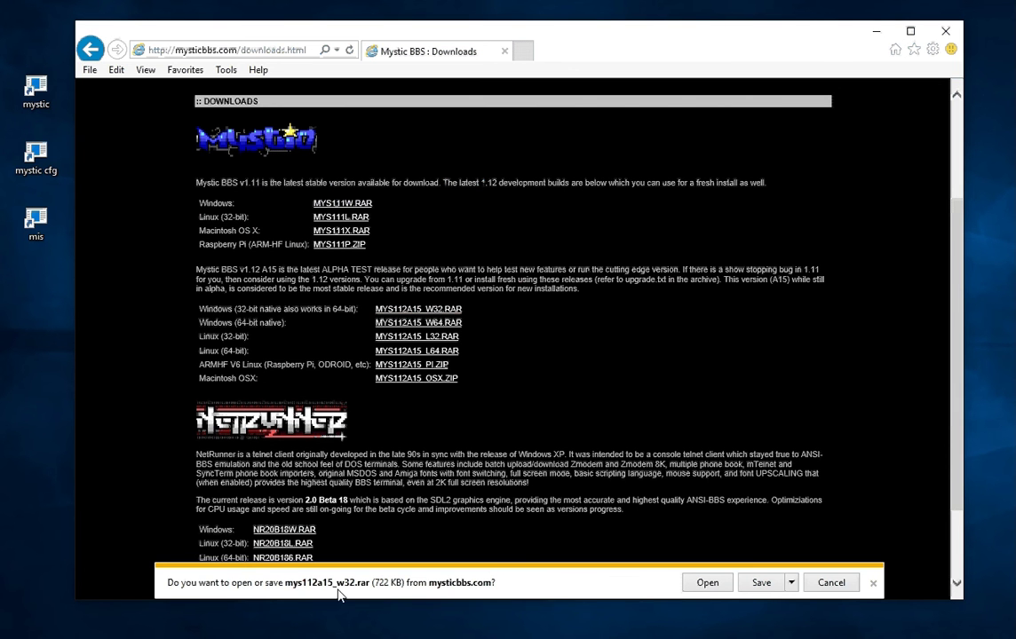
{"action": "left_click", "coordinate": [772, 586]}
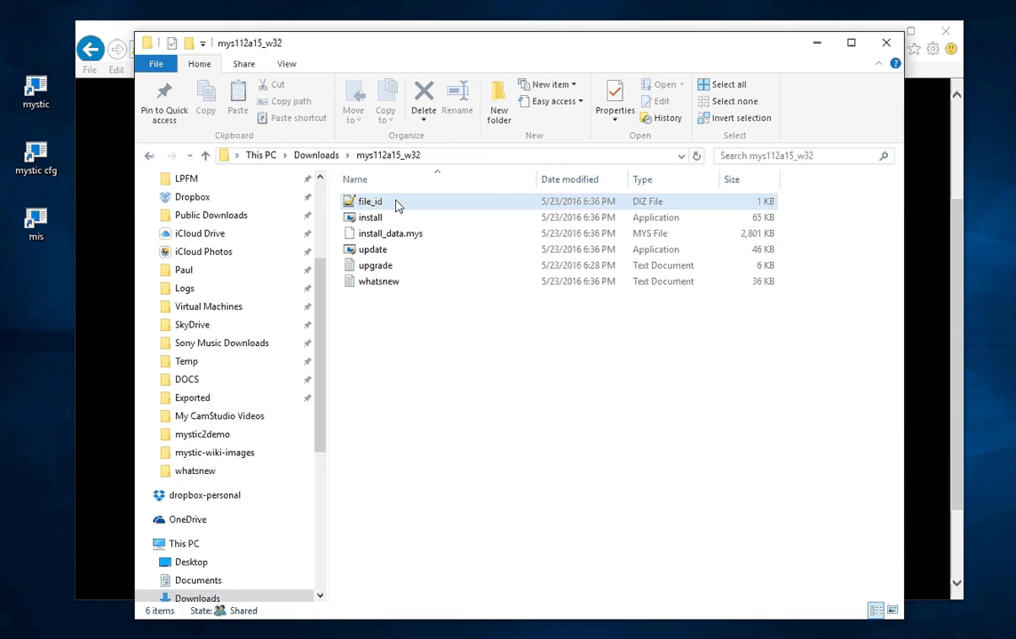
Step: Run the install application from the extracted mys112a15_w32 folder
{"action": "left_click", "coordinate": [402, 281]}
{"action": "left_click", "coordinate": [397, 269]}
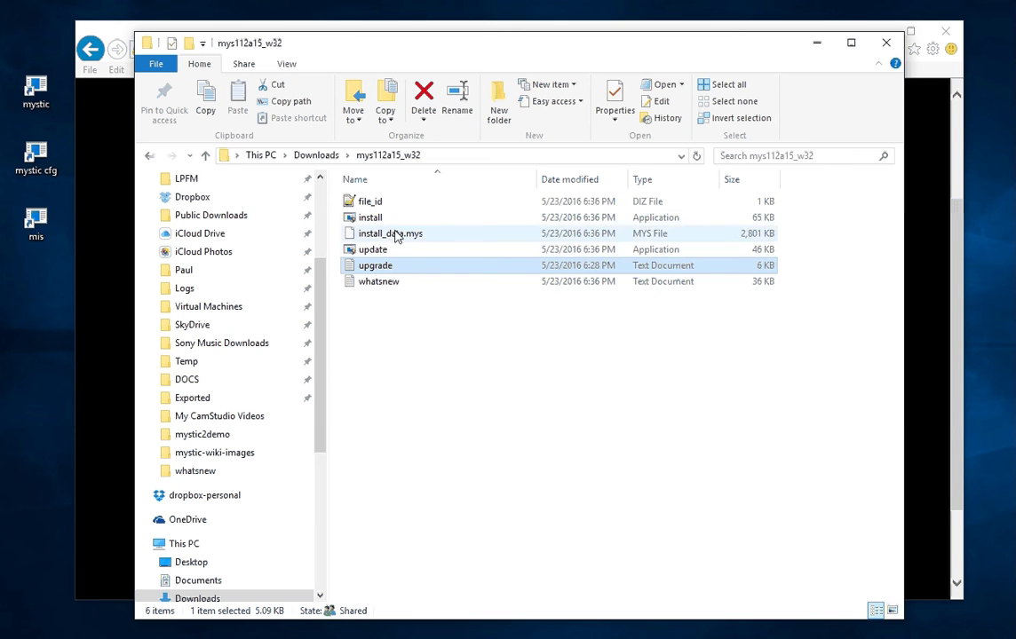
{"action": "left_click", "coordinate": [397, 222]}
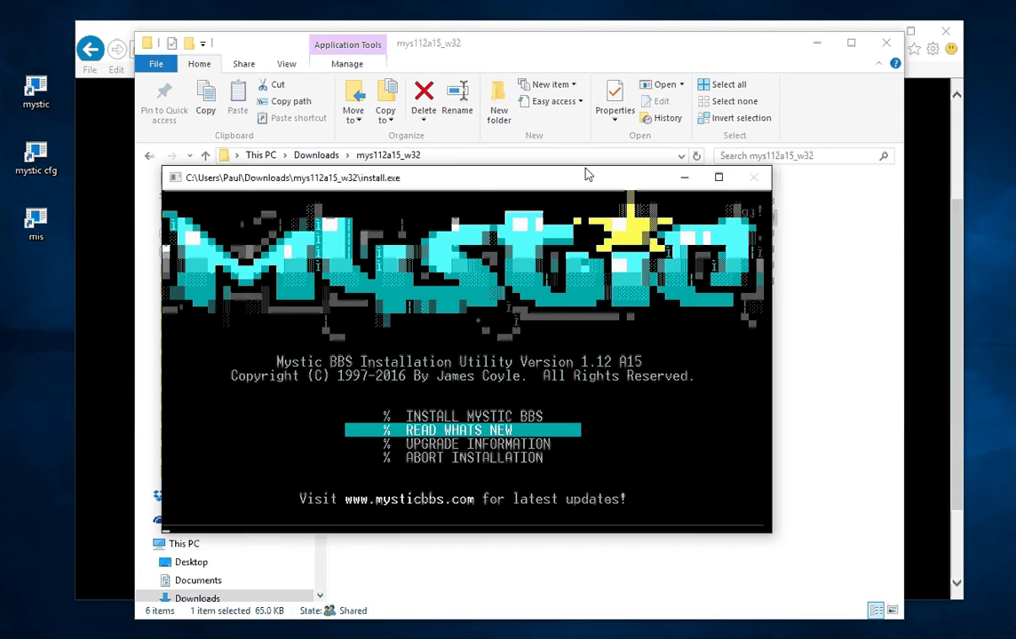
{"action": "left_click", "coordinate": [817, 45]}
{"action": "left_click", "coordinate": [874, 36]}
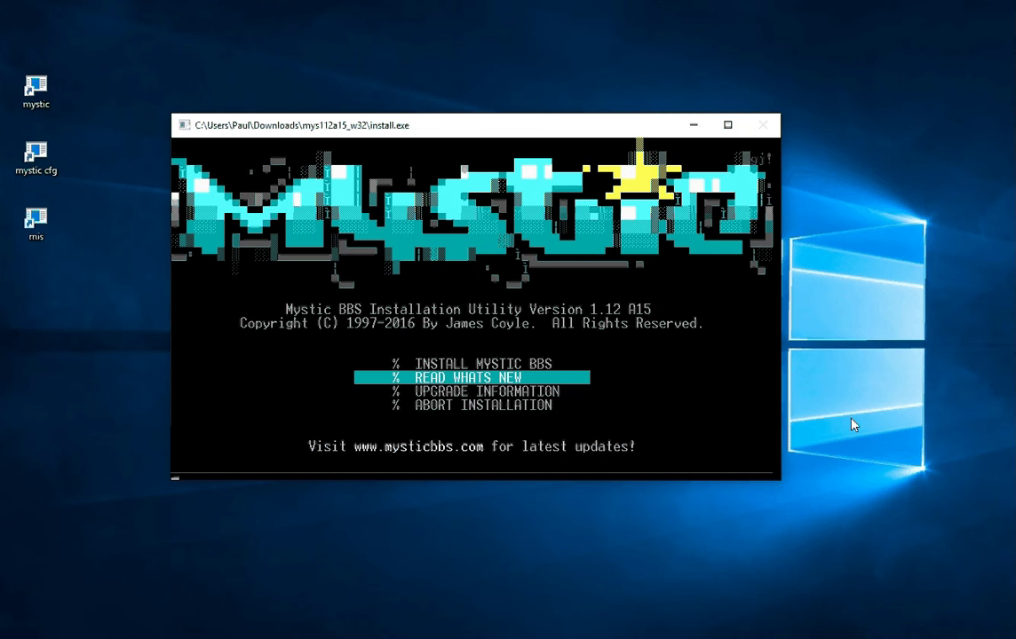
{"action": "key", "text": "Down"}
{"action": "key", "text": "Return"}
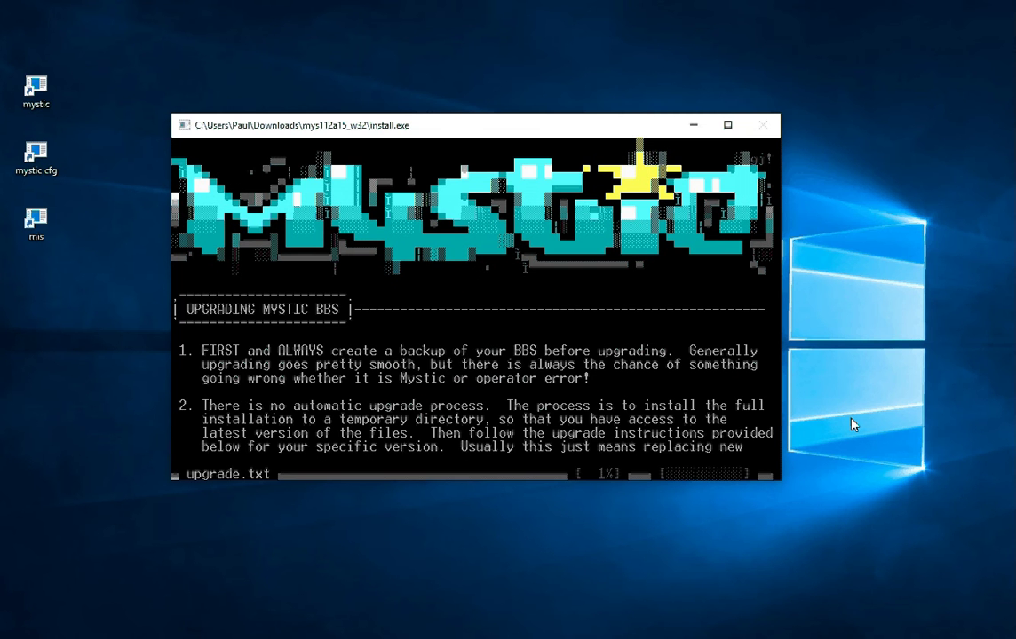
{"action": "key", "text": "Down"}
{"action": "key", "text": "Down"}
{"action": "key", "text": "Down"}
{"action": "key", "text": "Down"}
{"action": "key", "text": "Down"}
{"action": "key", "text": "Down"}
{"action": "key", "text": "Down"}
{"action": "key", "text": "Down"}
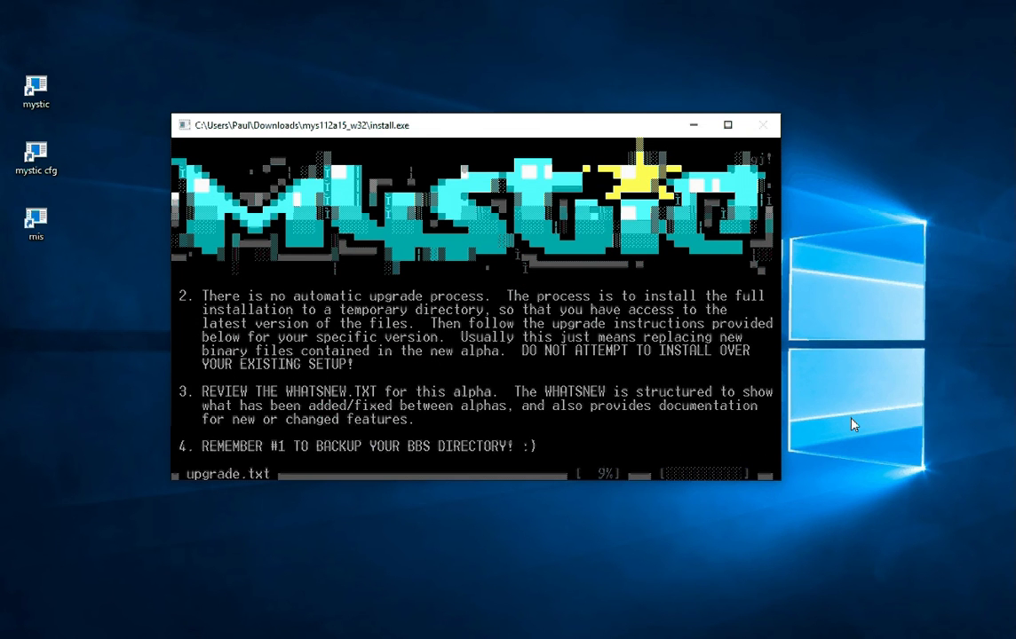
{"action": "key", "text": "Down"}
{"action": "key", "text": "Down"}
{"action": "key", "text": "Down"}
{"action": "key", "text": "Down"}
{"action": "key", "text": "Down"}
{"action": "key", "text": "Down"}
{"action": "key", "text": "Down"}
{"action": "key", "text": "Down"}
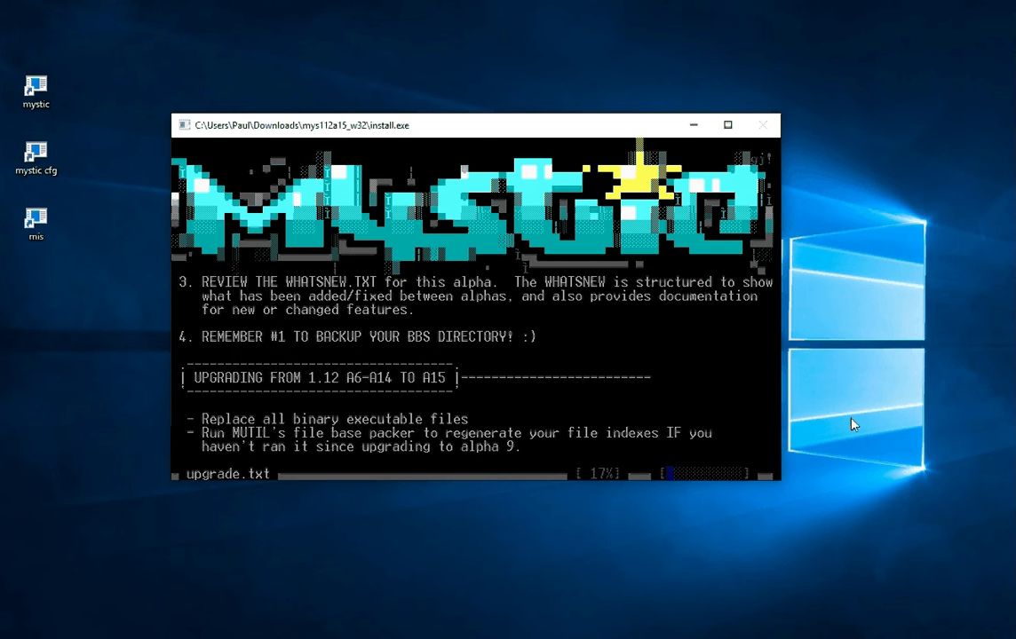
{"action": "key", "text": "Escape"}
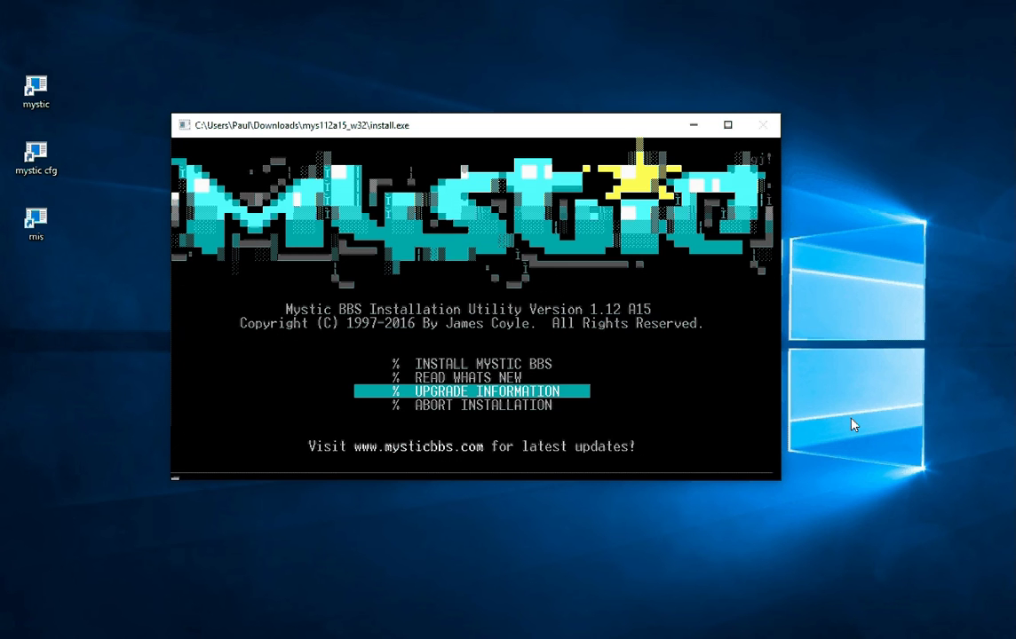
{"action": "key", "text": "Up"}
{"action": "key", "text": "Return"}
{"action": "key", "text": "Down"}
{"action": "key", "text": "Down"}
{"action": "key", "text": "Down"}
{"action": "key", "text": "Down"}
{"action": "key", "text": "Down"}
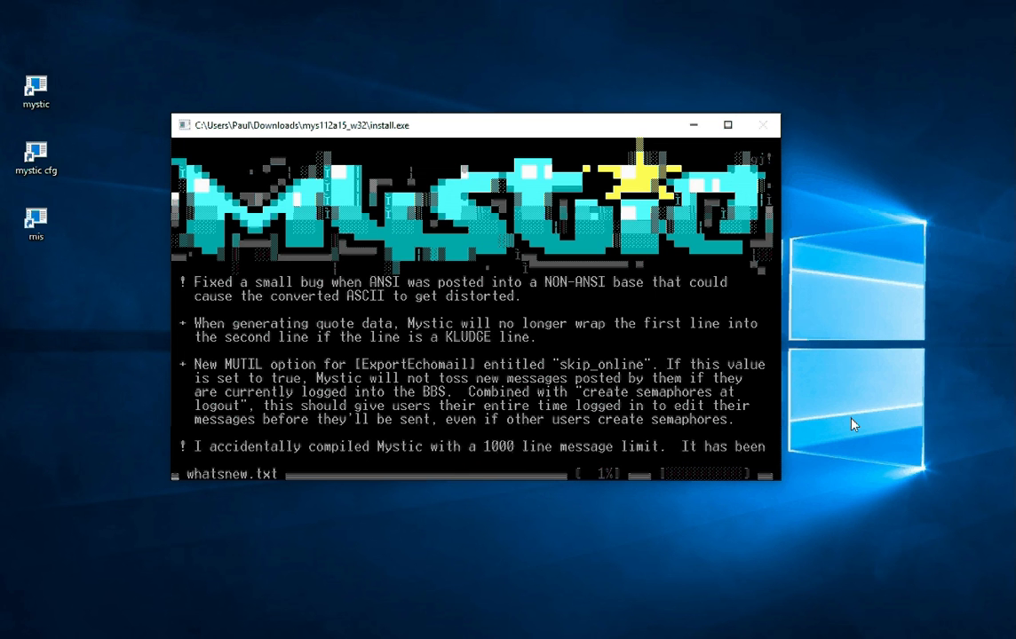
{"action": "key", "text": "End"}
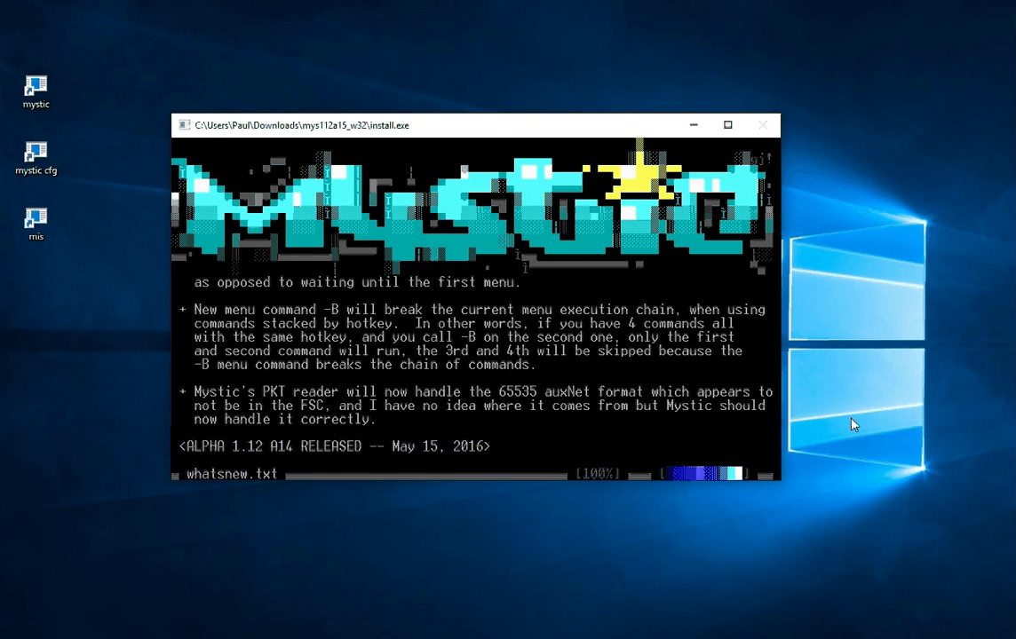
{"action": "key", "text": "Escape"}
{"action": "key", "text": "Up"}
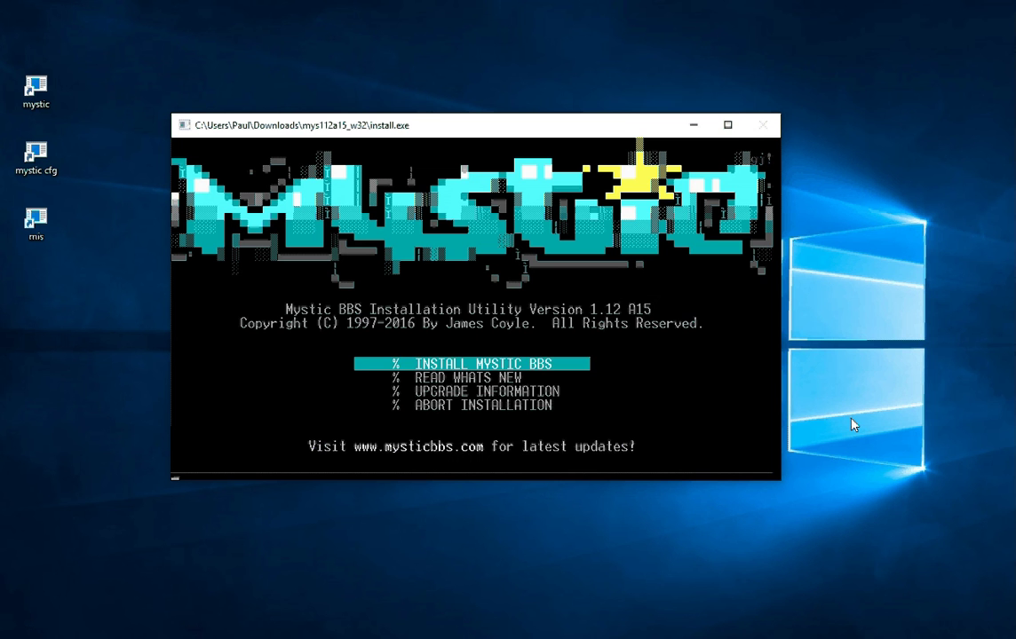
{"action": "key", "text": "Return"}
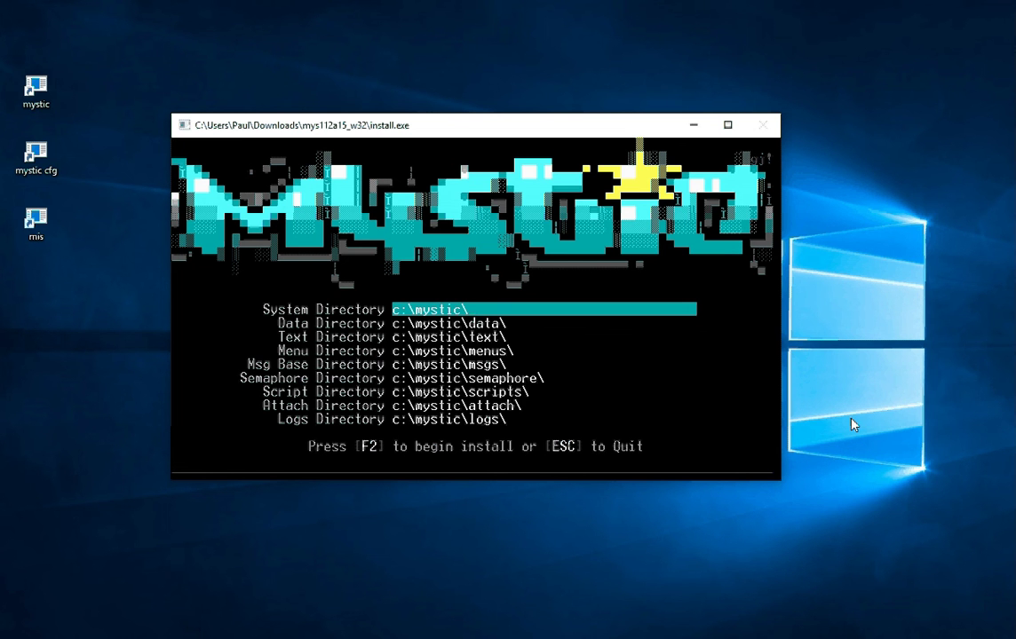
Step: Install with the default c:\mystic directories using F2, then dismiss the completion messages
{"action": "key", "text": "F2"}
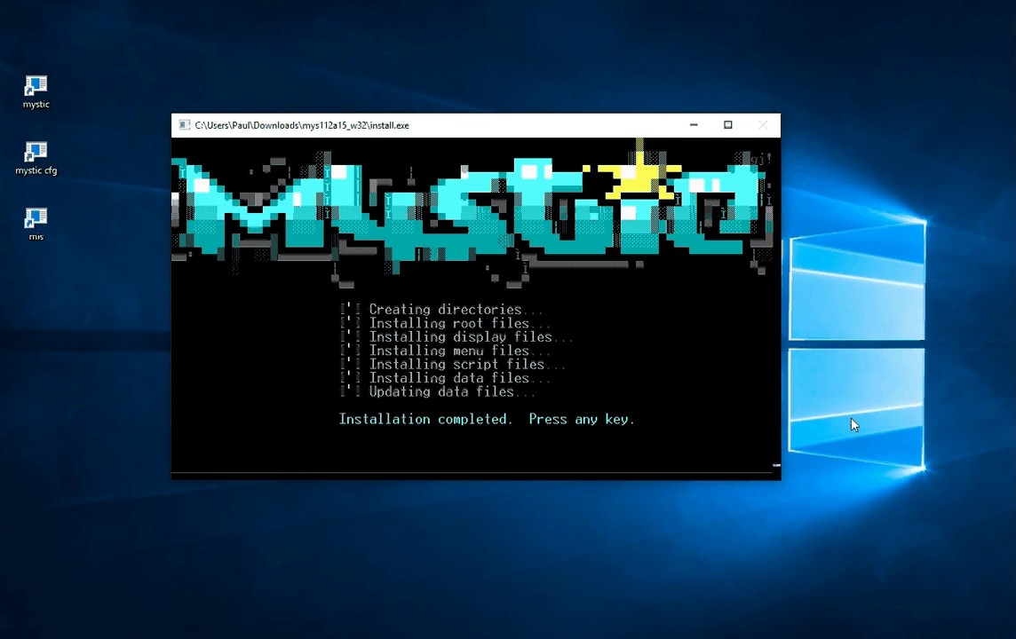
{"action": "key", "text": "Return"}
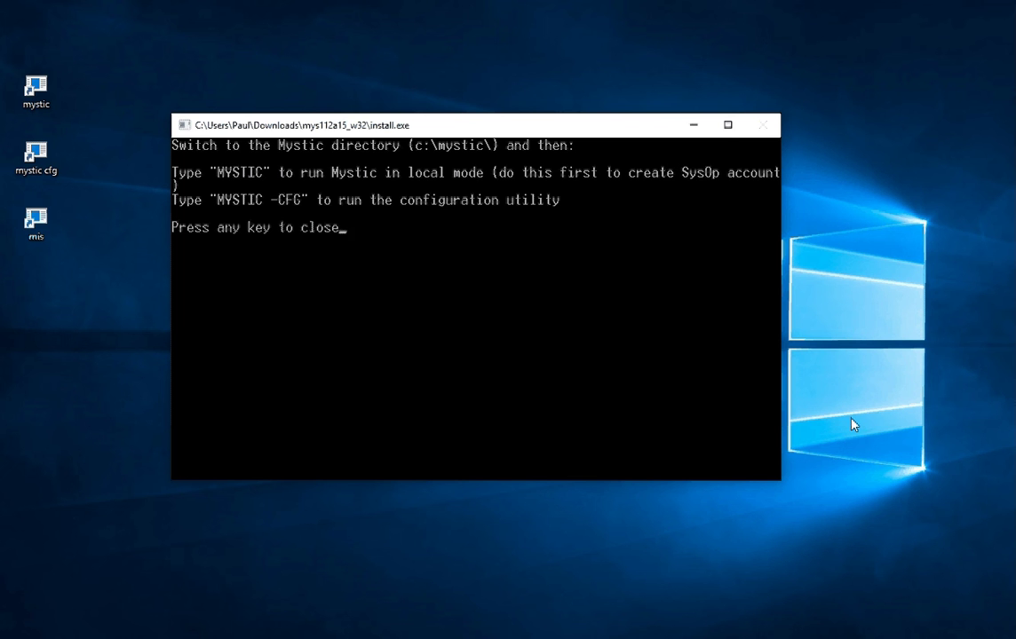
{"action": "key", "text": "Return"}
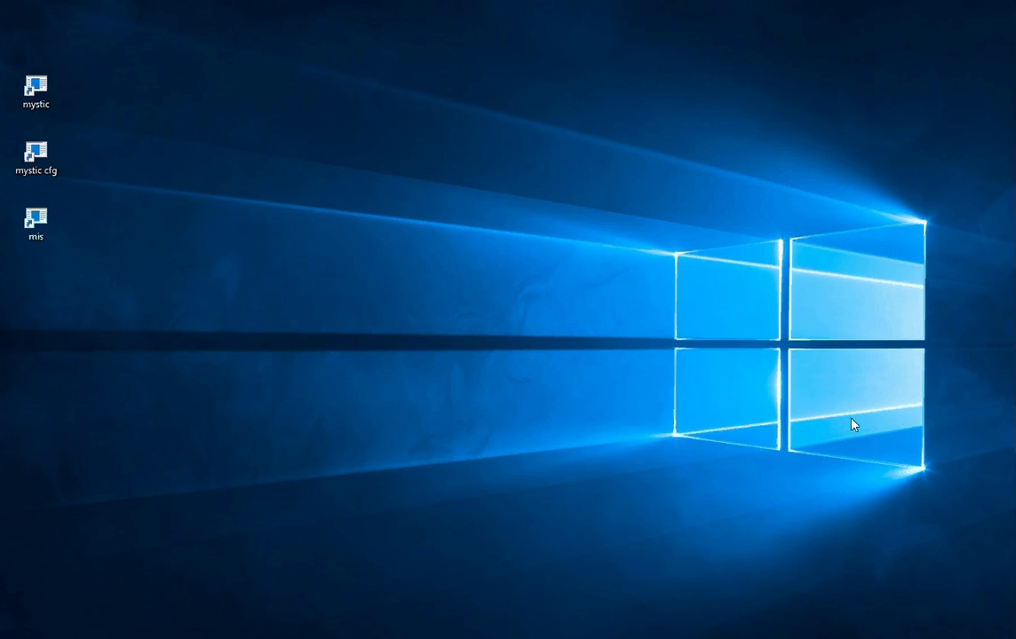
Step: Inspect the mystic shortcut's target, highlighting mystic.exe, then close its properties
{"action": "right_click", "coordinate": [37, 98]}
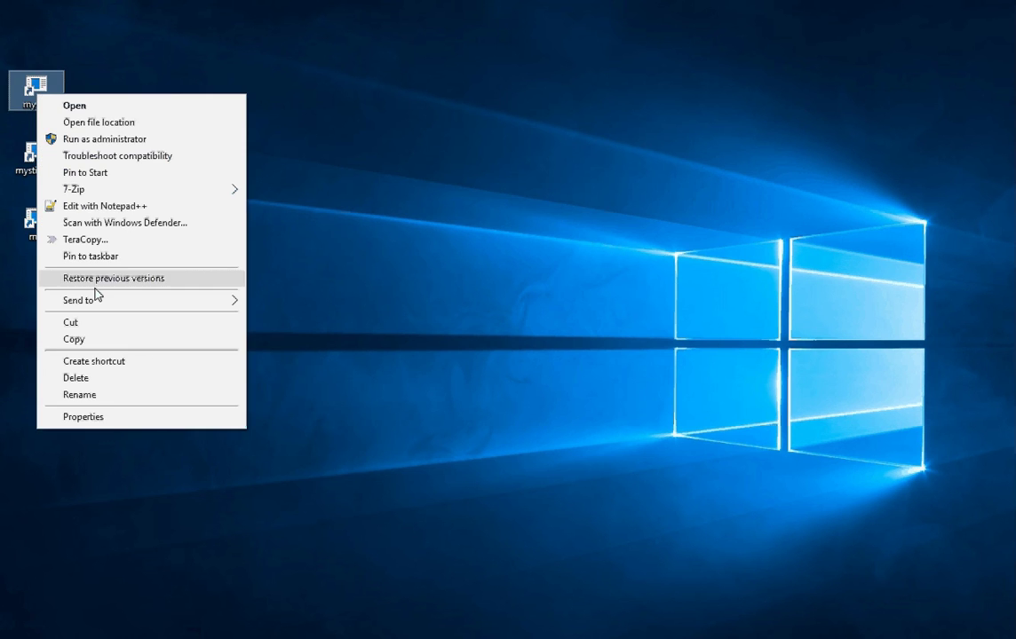
{"action": "left_click", "coordinate": [110, 416]}
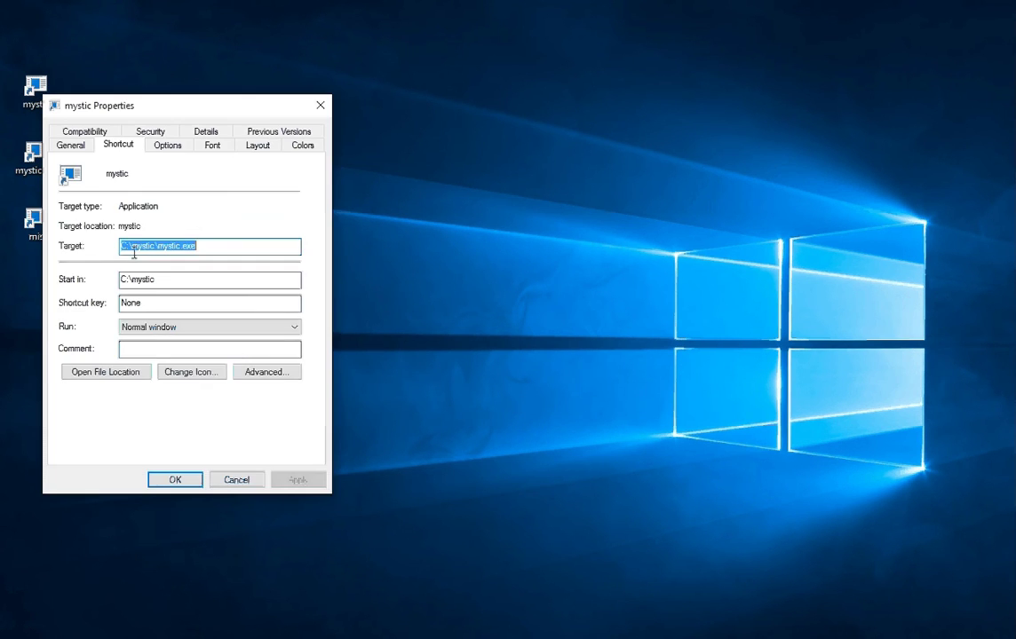
{"action": "left_click", "coordinate": [158, 246]}
{"action": "left_click_drag", "start_coordinate": [158, 246], "coordinate": [193, 246]}
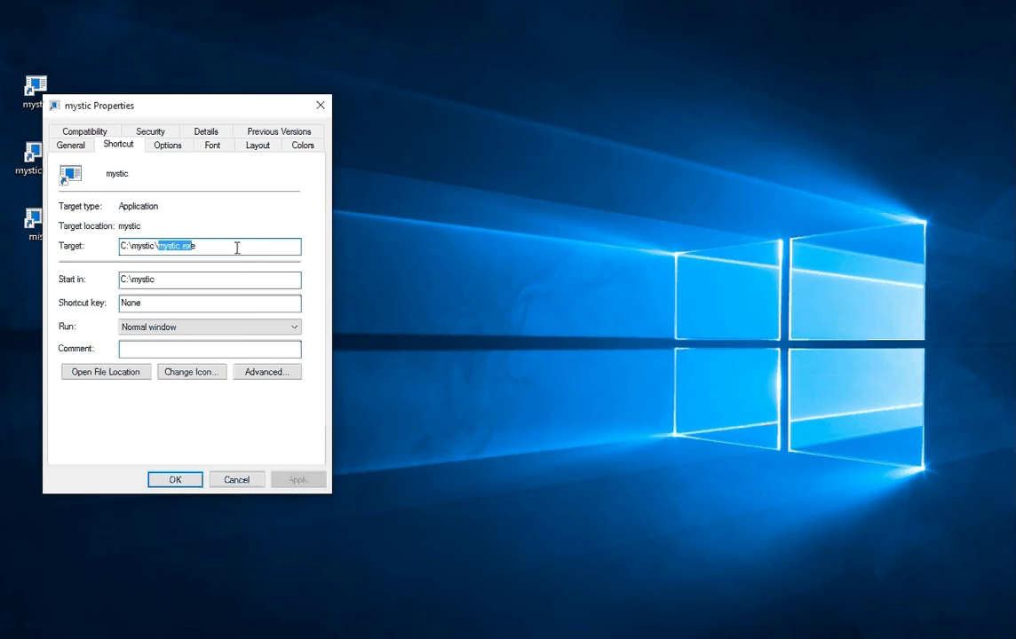
{"action": "left_click", "coordinate": [320, 106]}
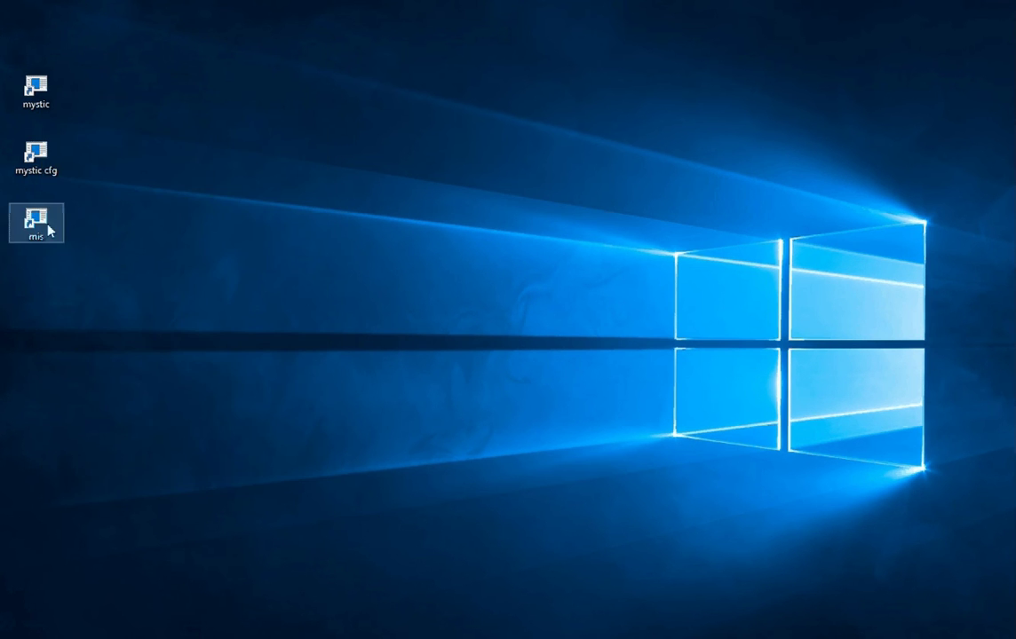
Step: Inspect the mystic cfg shortcut's target, highlighting the -cfg argument, then cancel
{"action": "right_click", "coordinate": [40, 156]}
{"action": "left_click", "coordinate": [115, 472]}
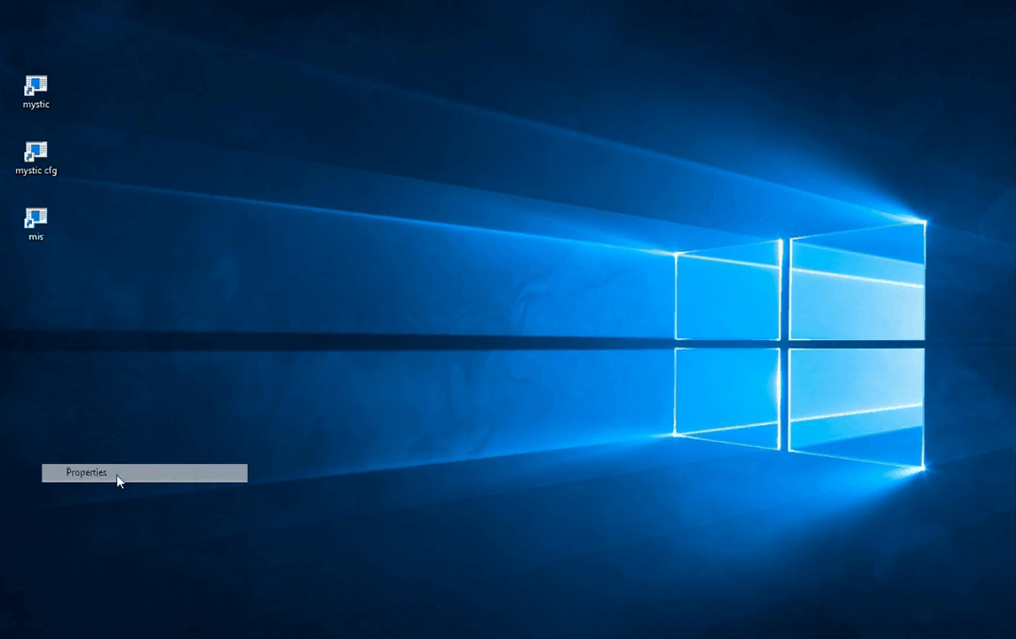
{"action": "left_click", "coordinate": [206, 303]}
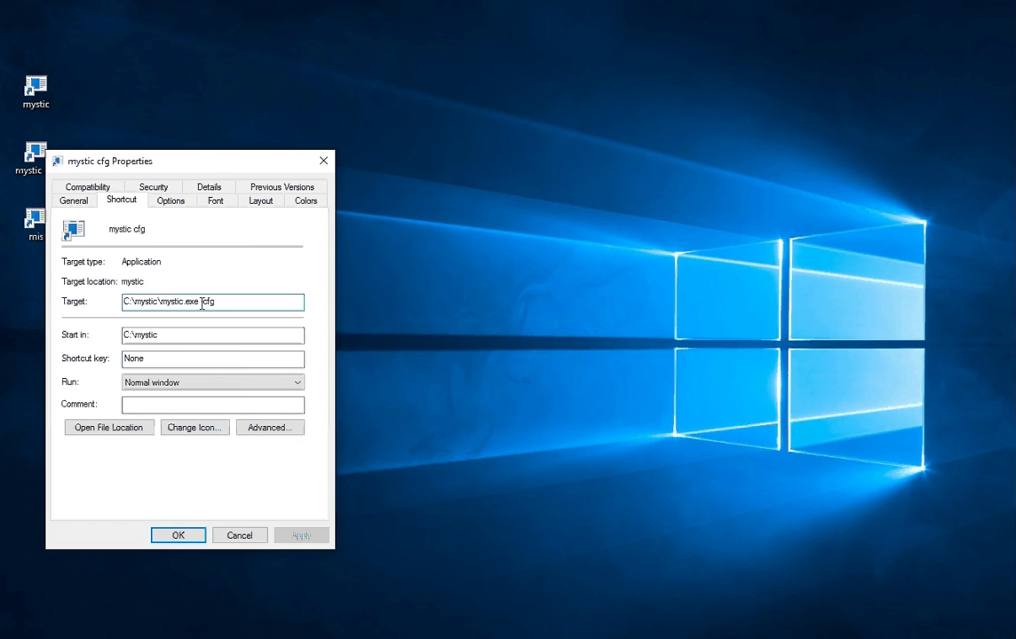
{"action": "left_click_drag", "start_coordinate": [202, 302], "coordinate": [226, 303]}
{"action": "left_click", "coordinate": [241, 537]}
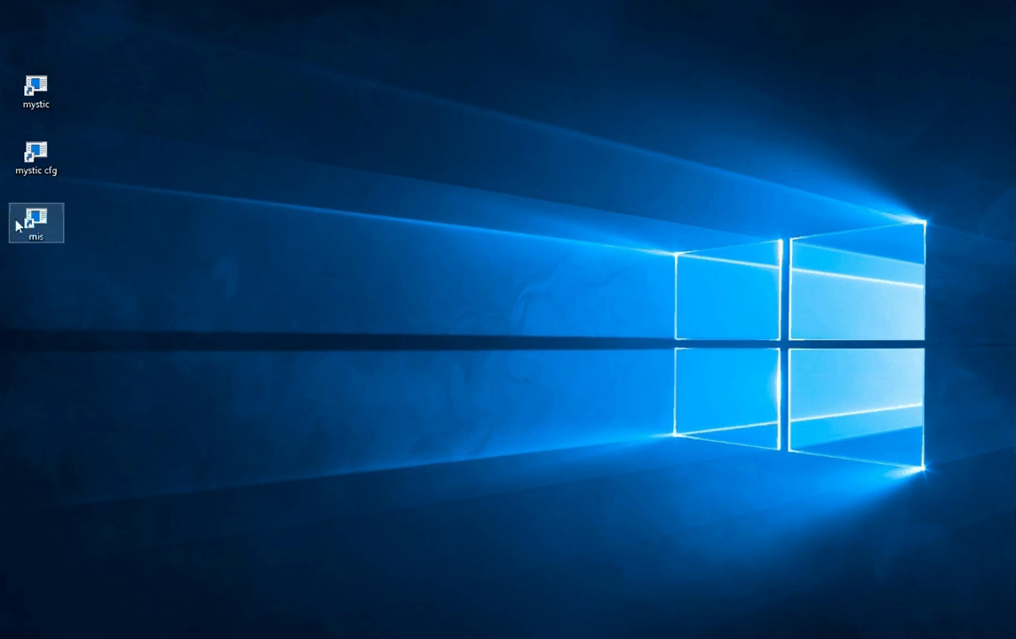
Step: View the mis shortcut's properties and close the dialog
{"action": "left_click", "coordinate": [36, 227]}
{"action": "right_click", "coordinate": [35, 227]}
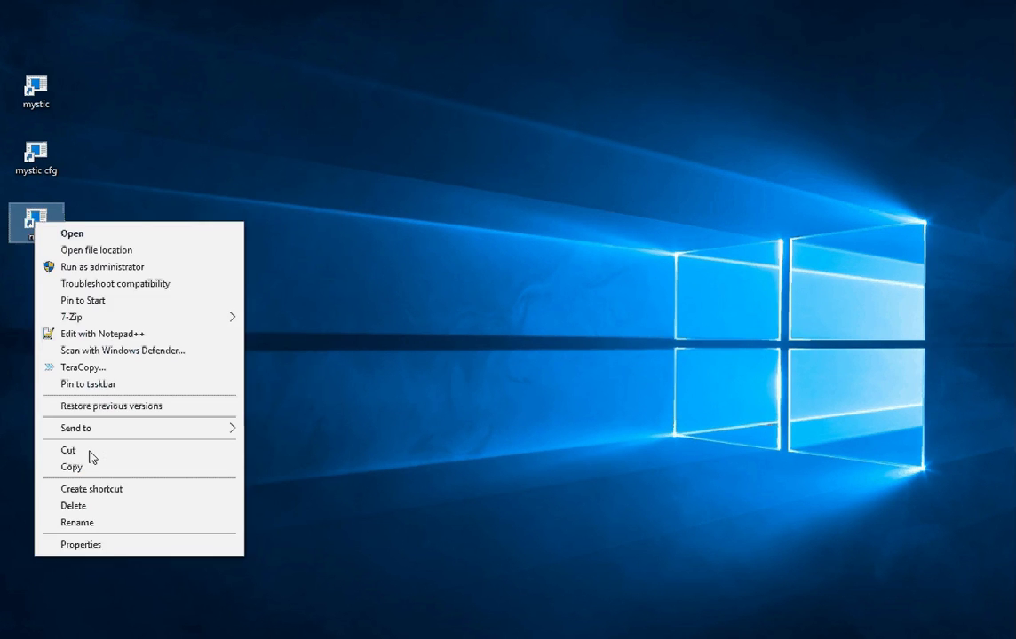
{"action": "left_click", "coordinate": [122, 548]}
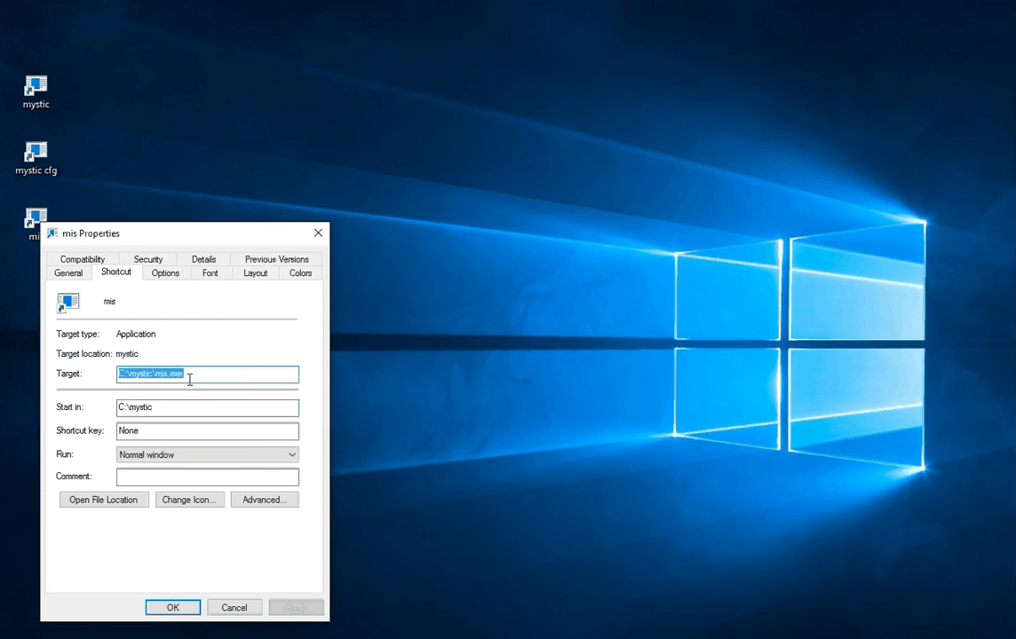
{"action": "left_click", "coordinate": [318, 233]}
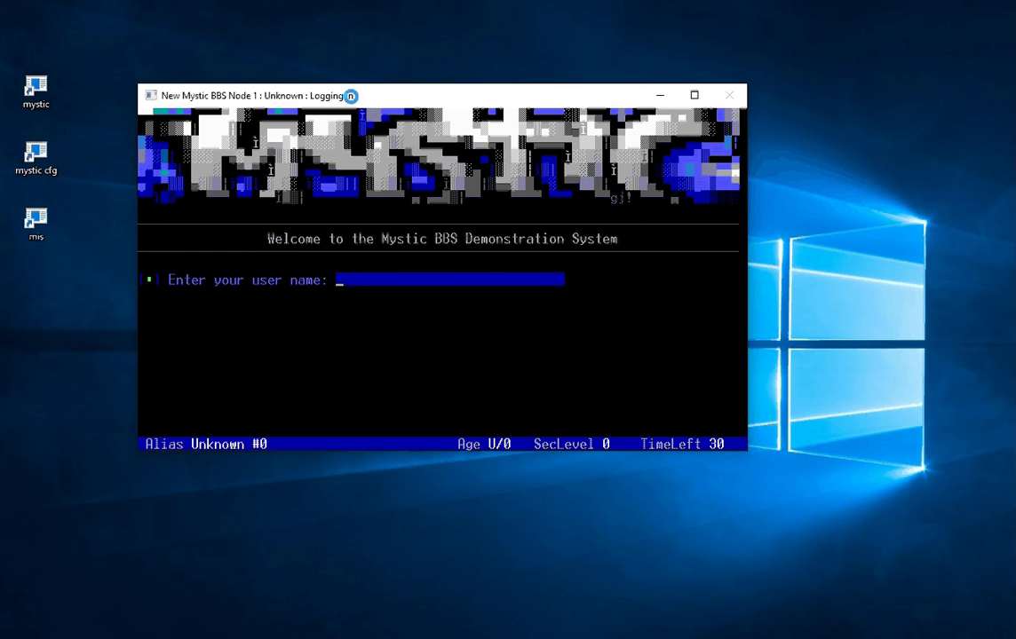
Step: Enter the user's first name at the login prompt and choose to create a new account
{"action": "type", "text": "Joe"}
{"action": "key", "text": "Return"}
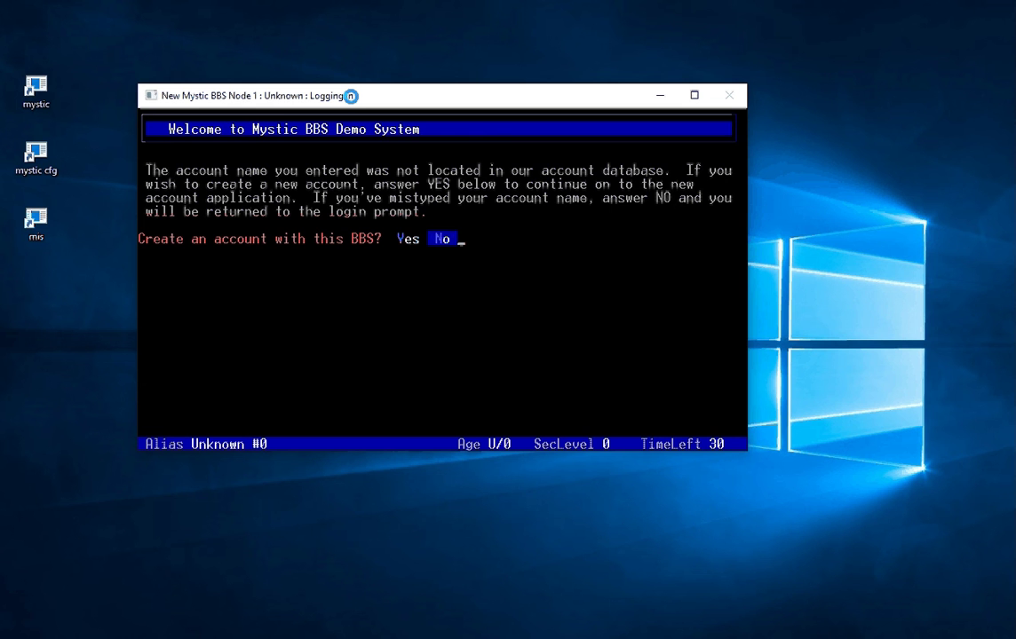
{"action": "key", "text": "Left"}
{"action": "key", "text": "Return"}
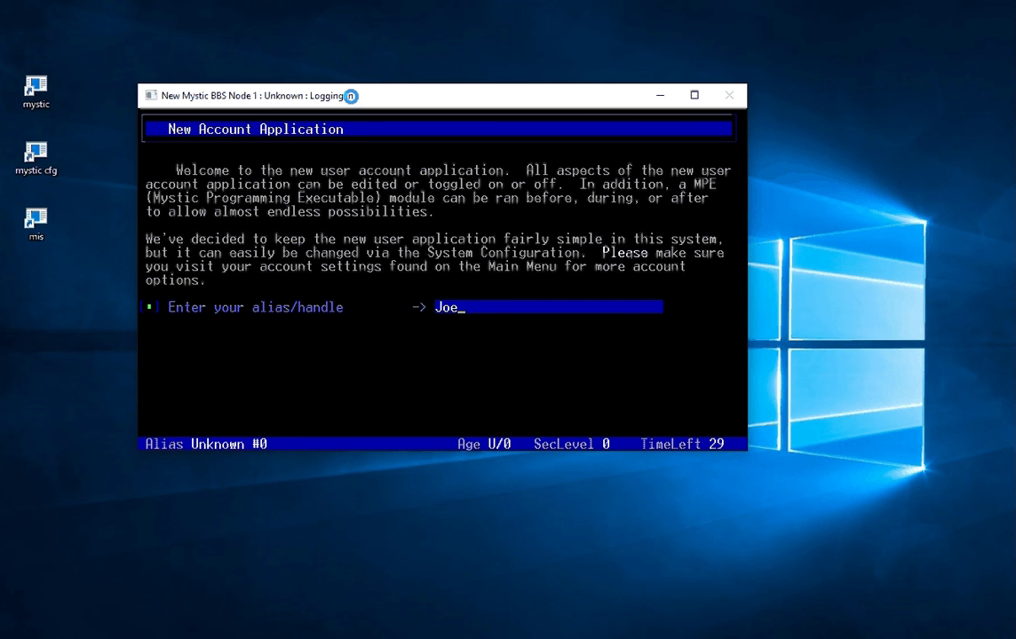
Step: Enter alias Red72, the user's real name, gender M, e-mail address and a referral note
{"action": "key", "text": "BackSpace"}
{"action": "key", "text": "BackSpace"}
{"action": "key", "text": "BackSpace"}
{"action": "type", "text": "Red72"}
{"action": "key", "text": "Return"}
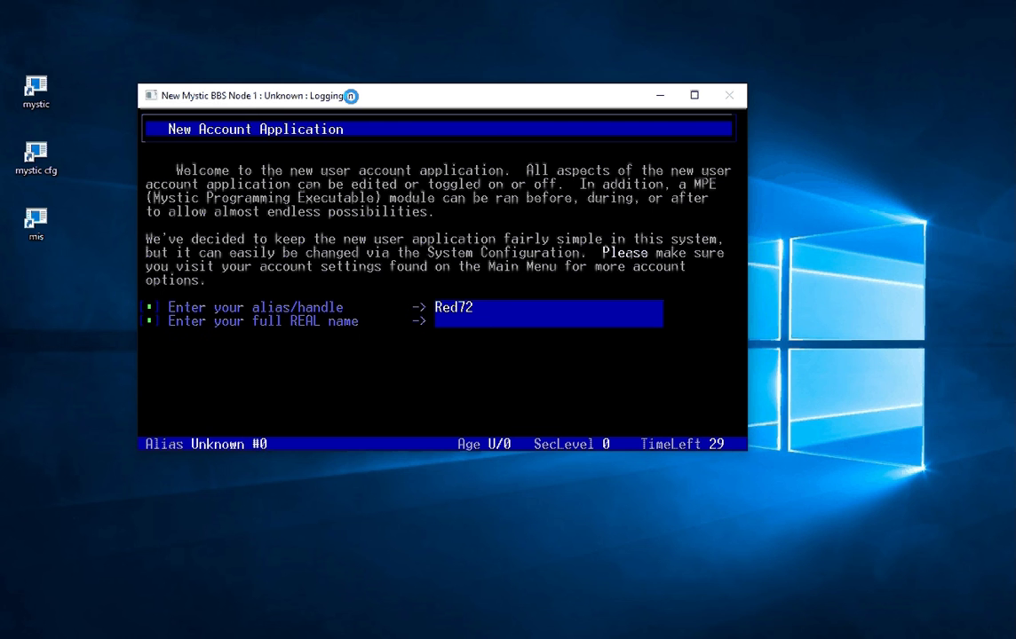
{"action": "type", "text": "Joe User"}
{"action": "key", "text": "Return"}
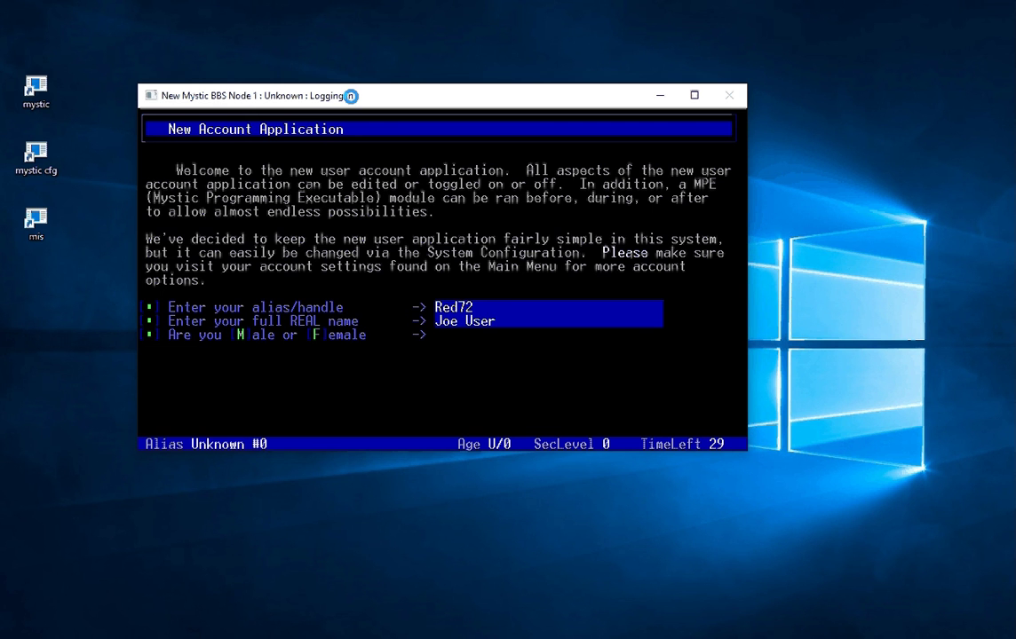
{"action": "type", "text": "M"}
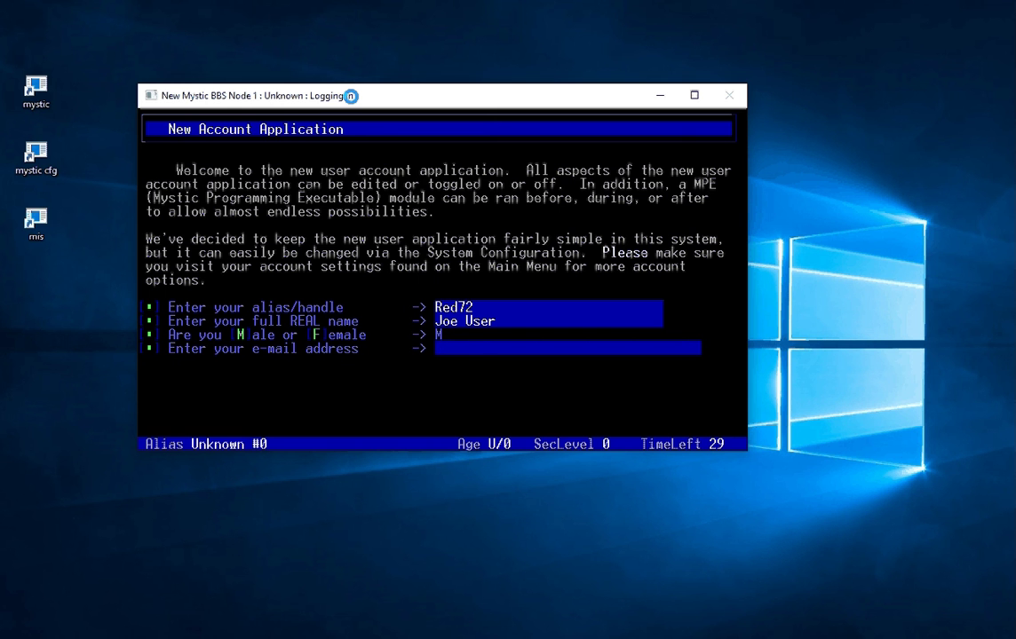
{"action": "type", "text": "joe@user.com"}
{"action": "key", "text": "Return"}
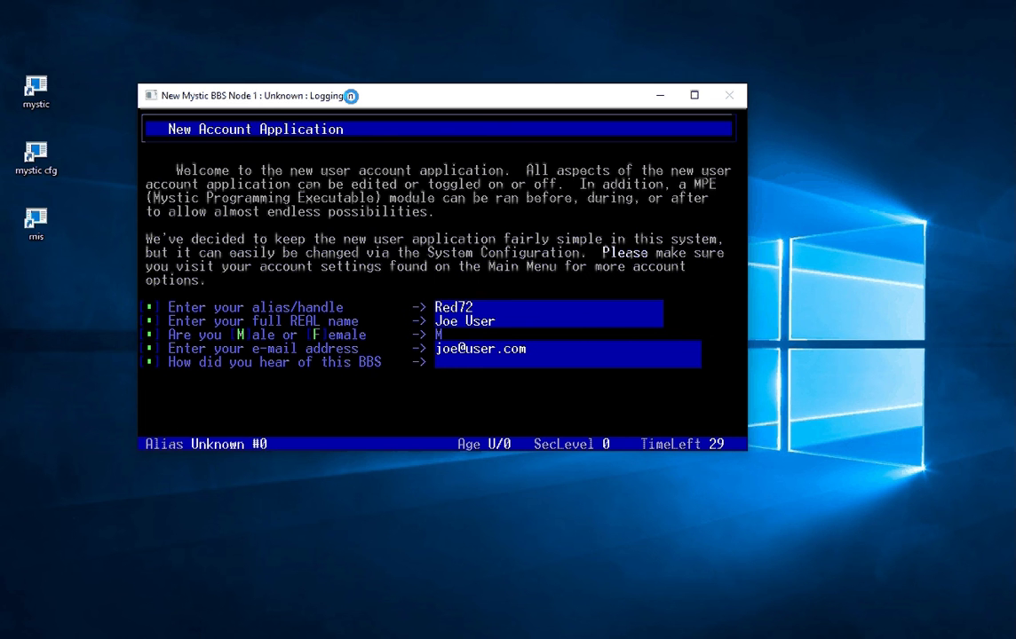
{"action": "type", "text": "Avon at Agency"}
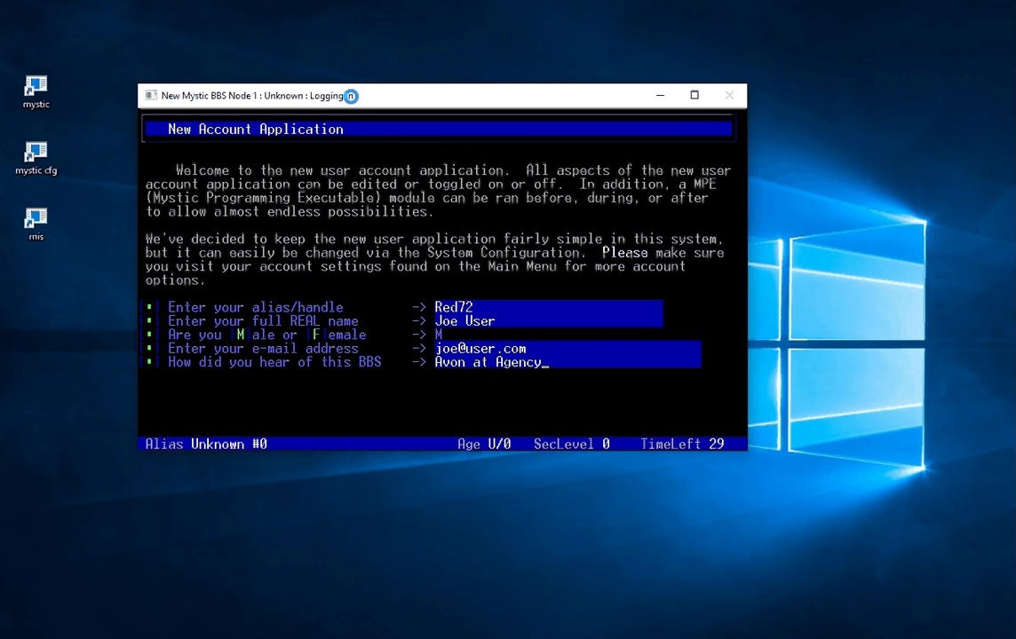
{"action": "type", "text": " BBS told me about it"}
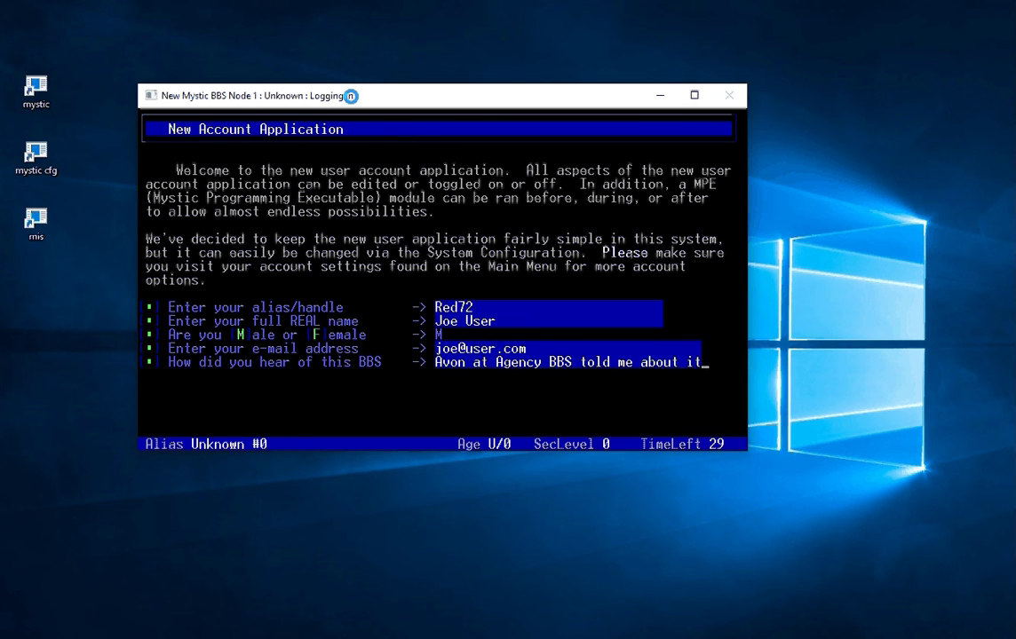
{"action": "key", "text": "Return"}
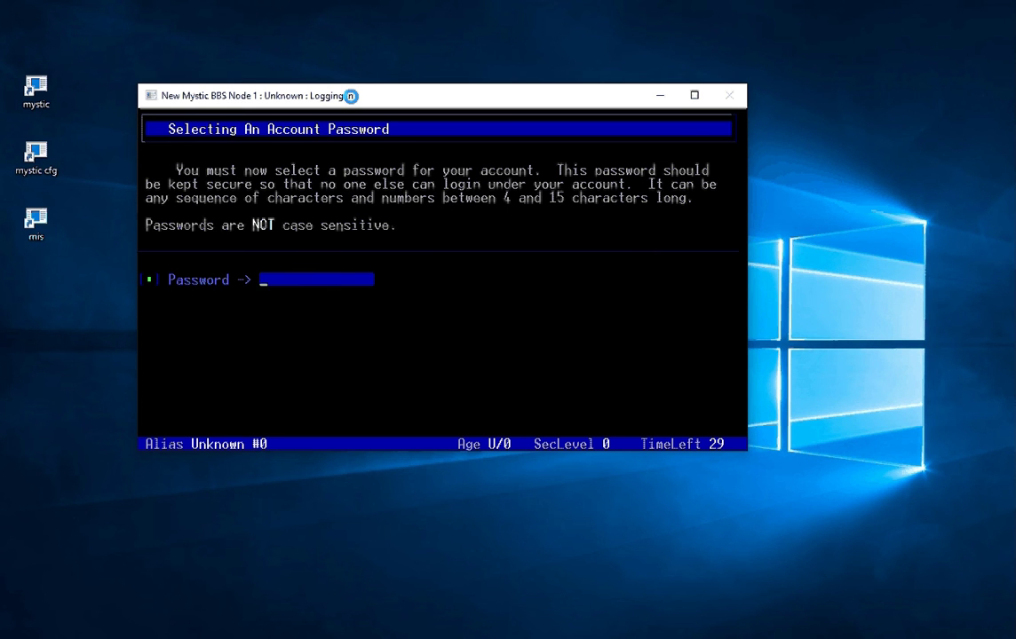
Step: Enter and confirm the account password, then create the level-10 account
{"action": "type", "text": "****"}
{"action": "key", "text": "Return"}
{"action": "type", "text": "**"}
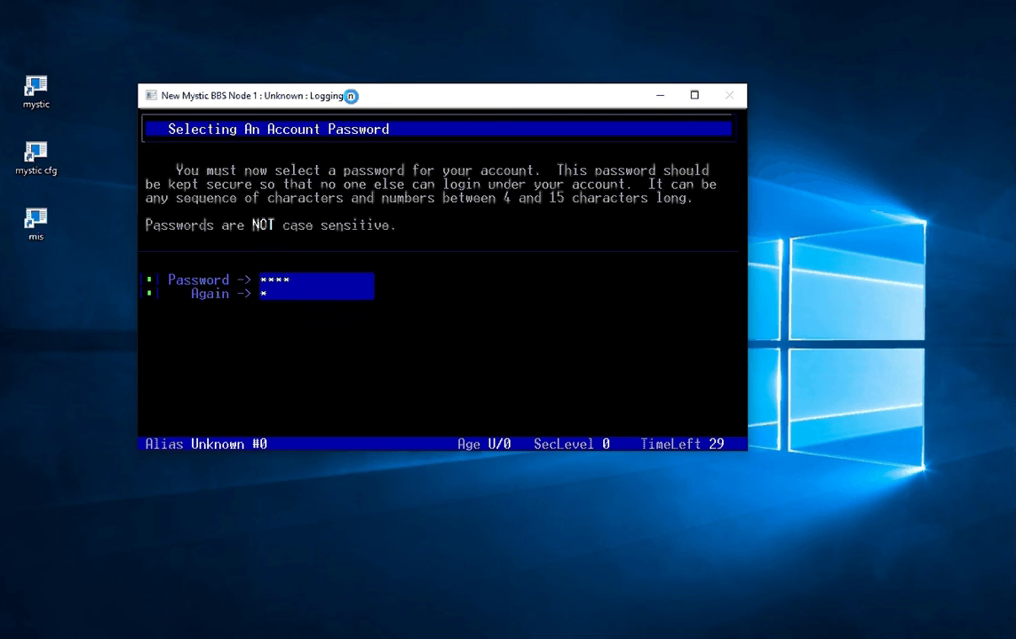
{"action": "type", "text": "**"}
{"action": "key", "text": "Return"}
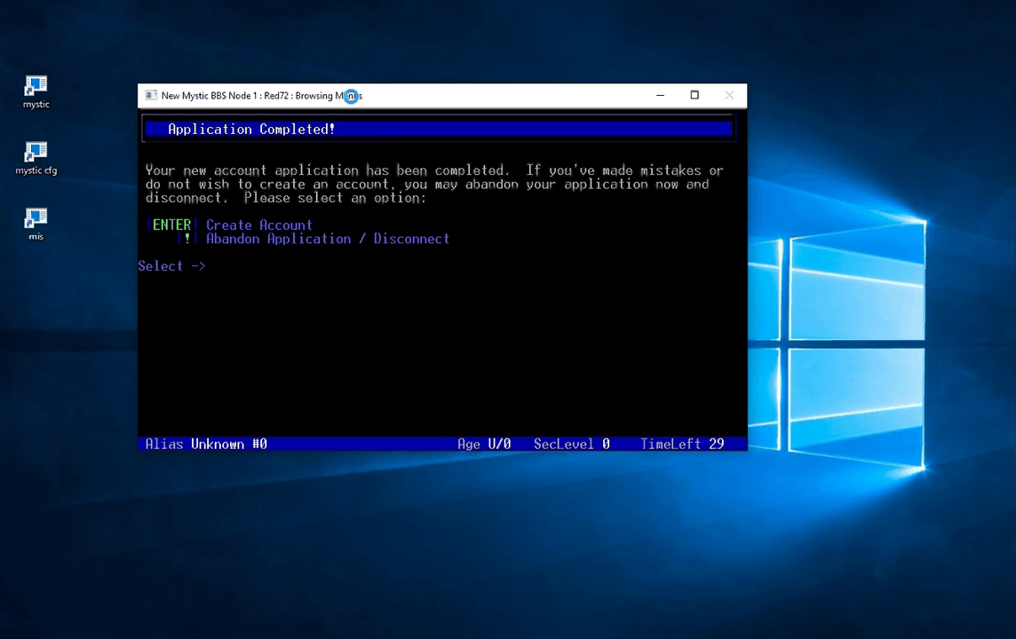
{"action": "key", "text": "Return"}
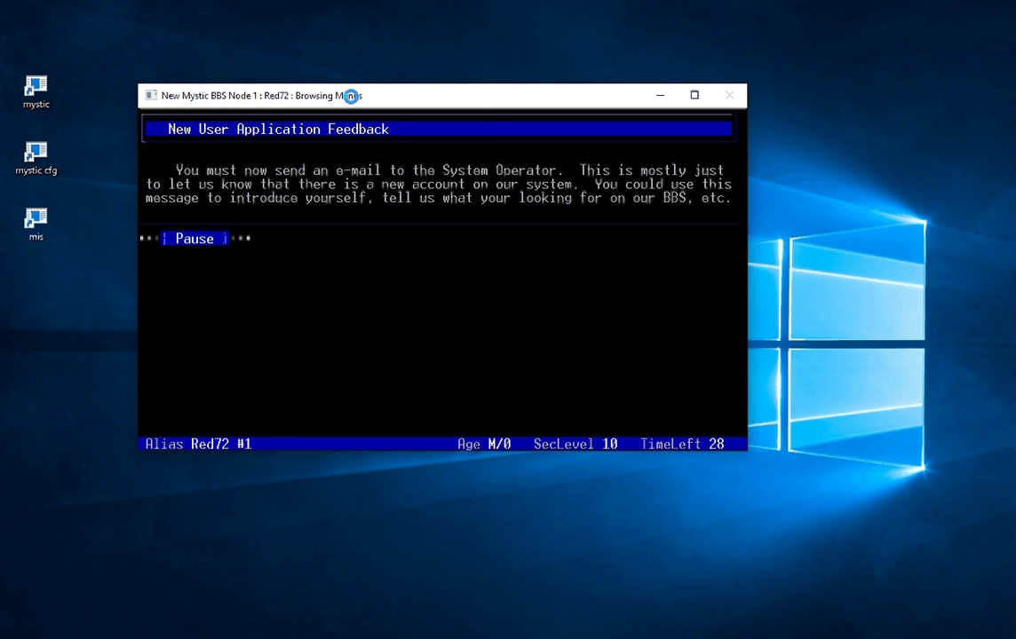
Step: Continue past the feedback pause, declining one-liners, new bulletins and mail to reach the Main menu
{"action": "key", "text": "Return"}
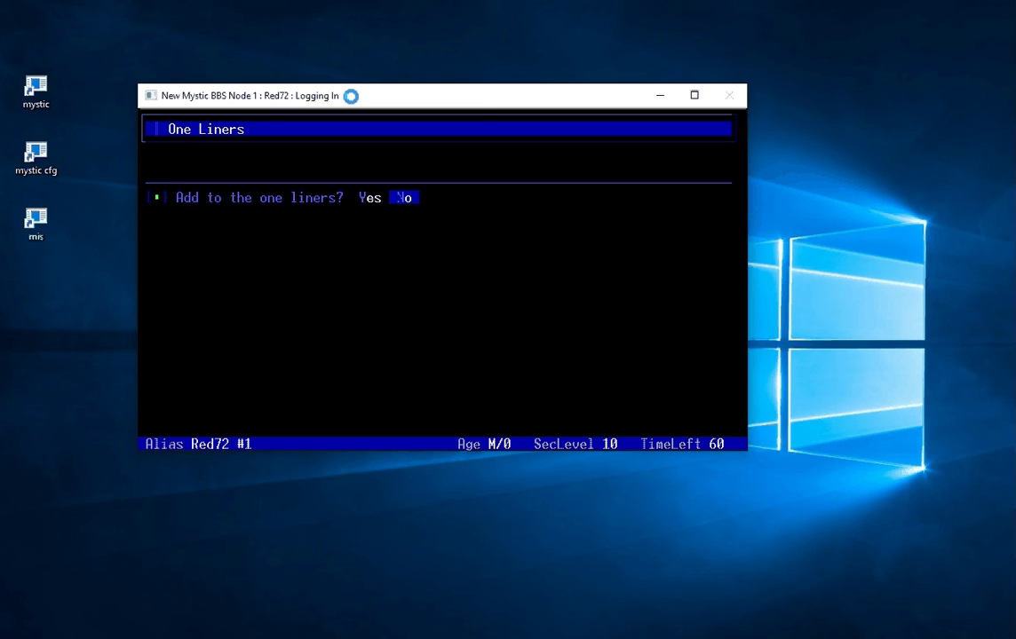
{"action": "key", "text": "Return"}
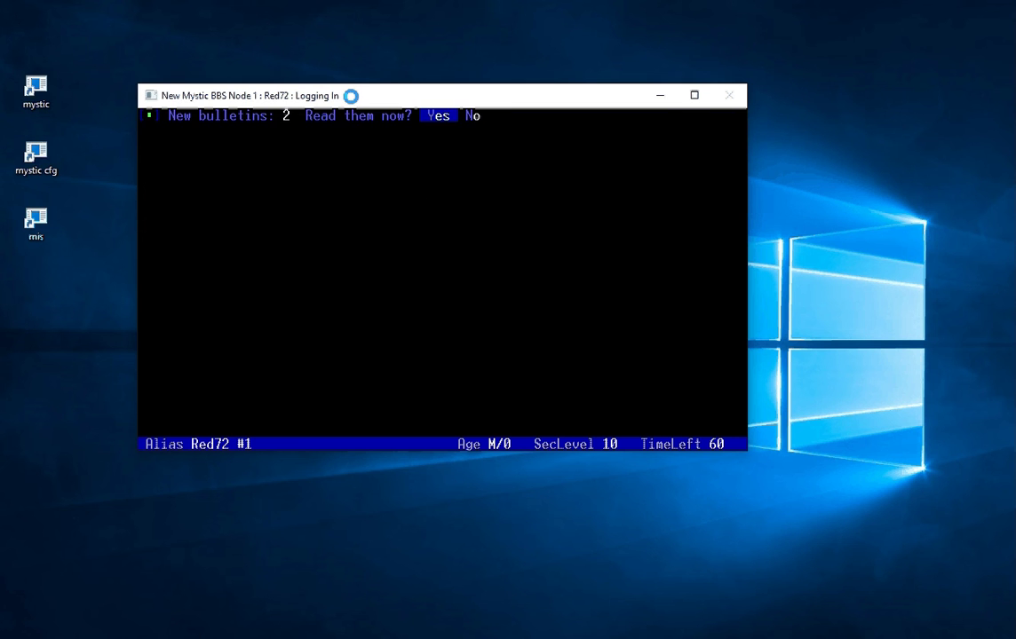
{"action": "key", "text": "Right"}
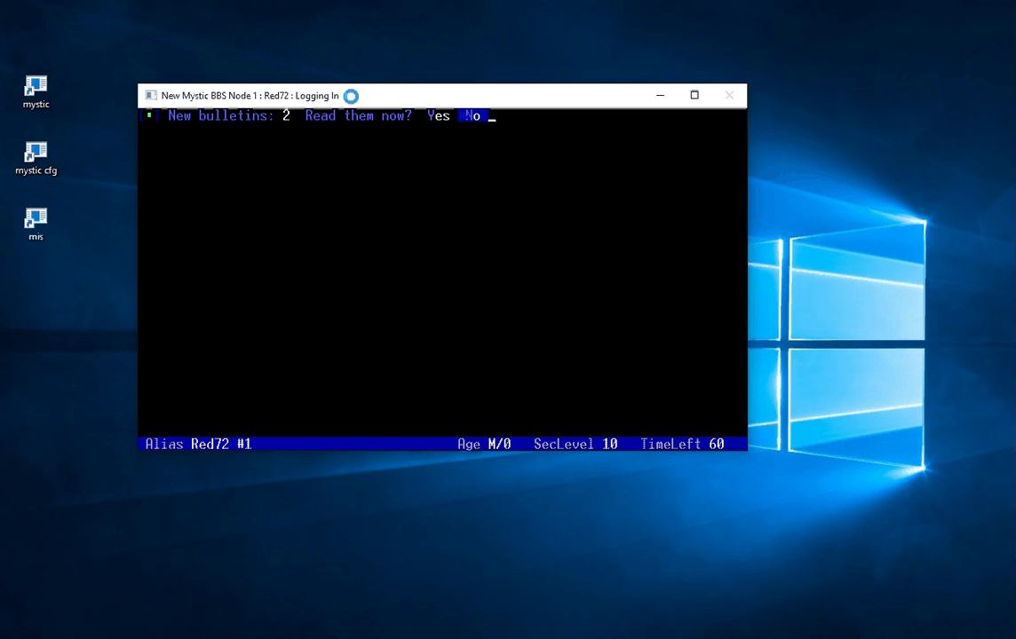
{"action": "key", "text": "Return"}
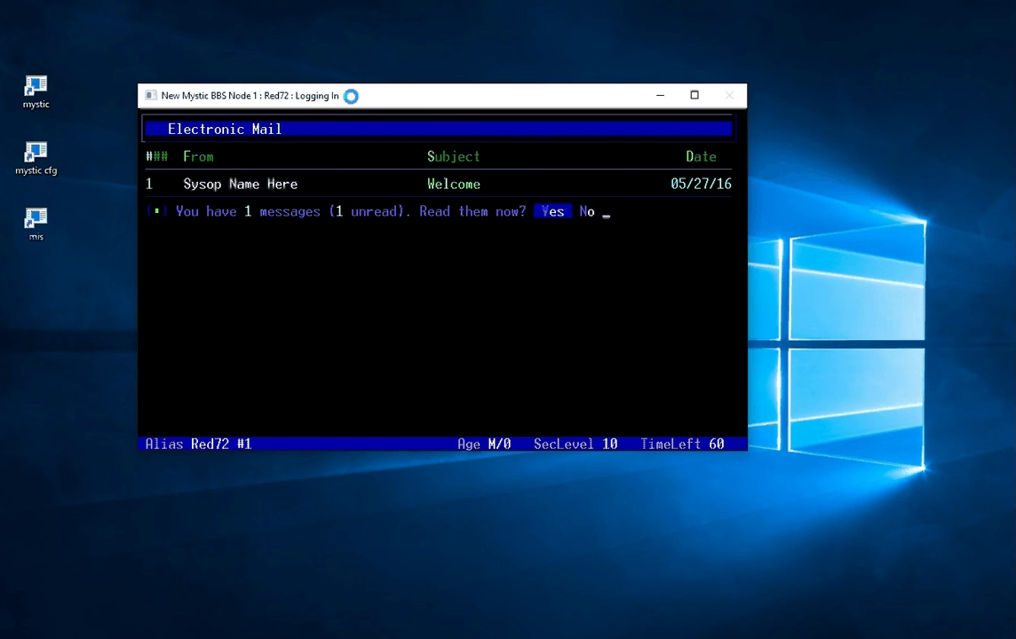
{"action": "key", "text": "Right"}
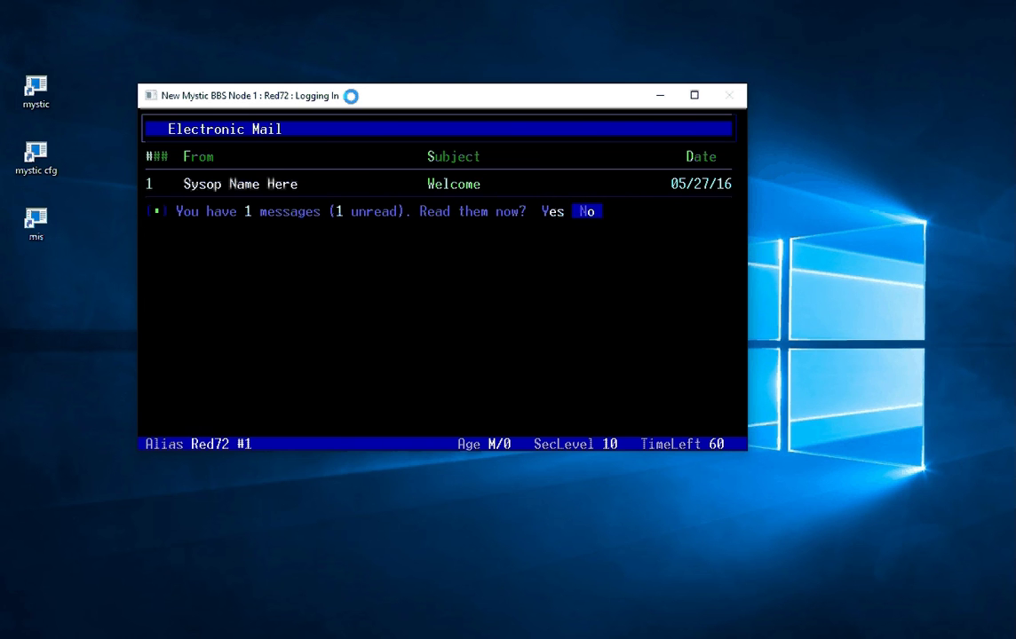
{"action": "key", "text": "Return"}
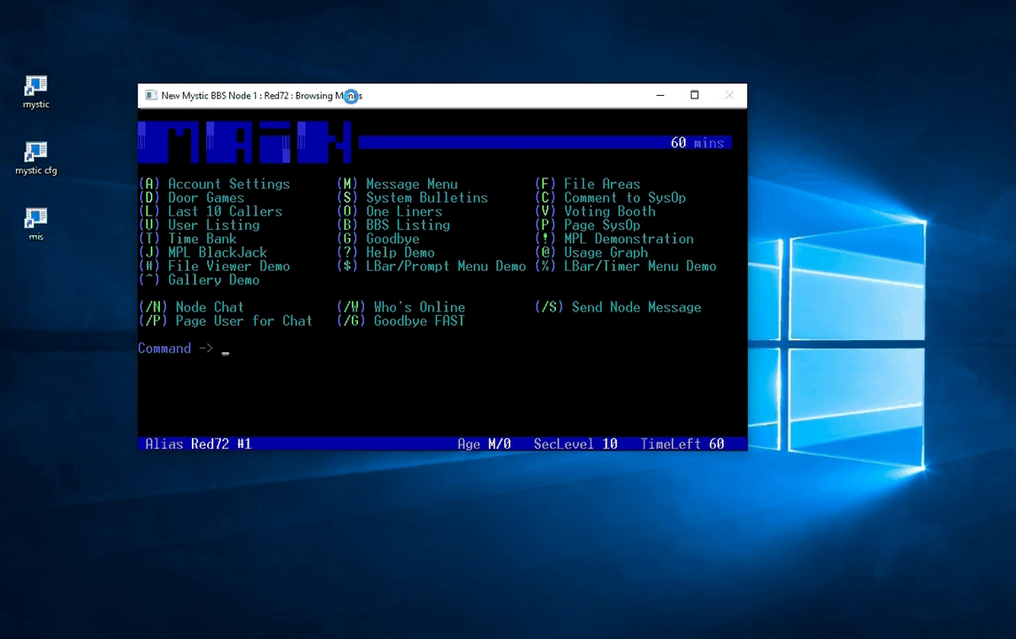
Step: Enter /G (Goodbye FAST) at the main menu prompt
{"action": "type", "text": "/g"}
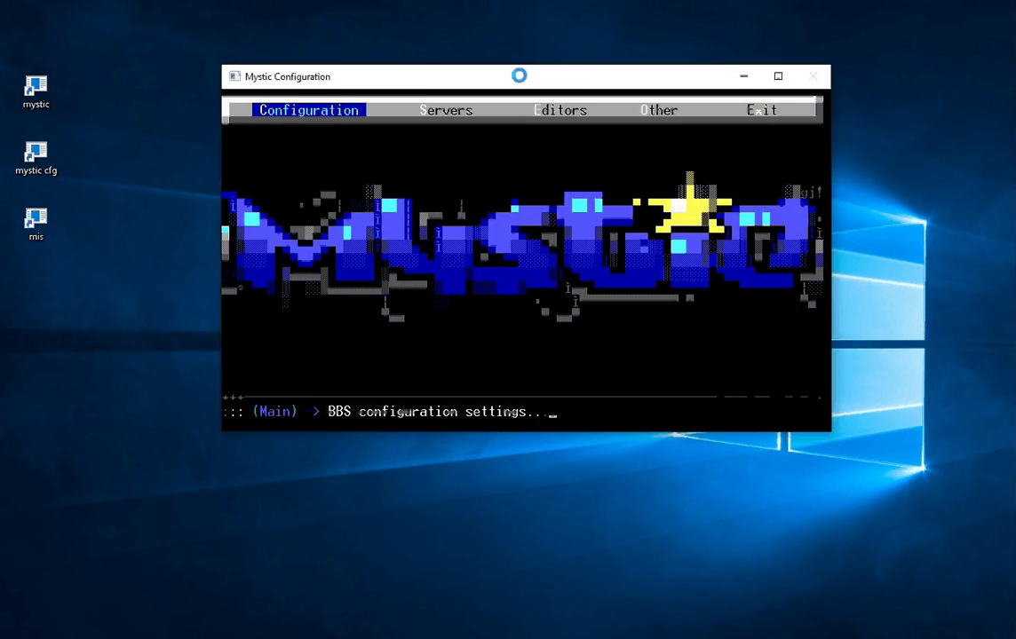
Step: Move through Configuration, Servers and Editors menus to open the User Editor
{"action": "left_click_drag", "start_coordinate": [520, 77], "coordinate": [460, 82]}
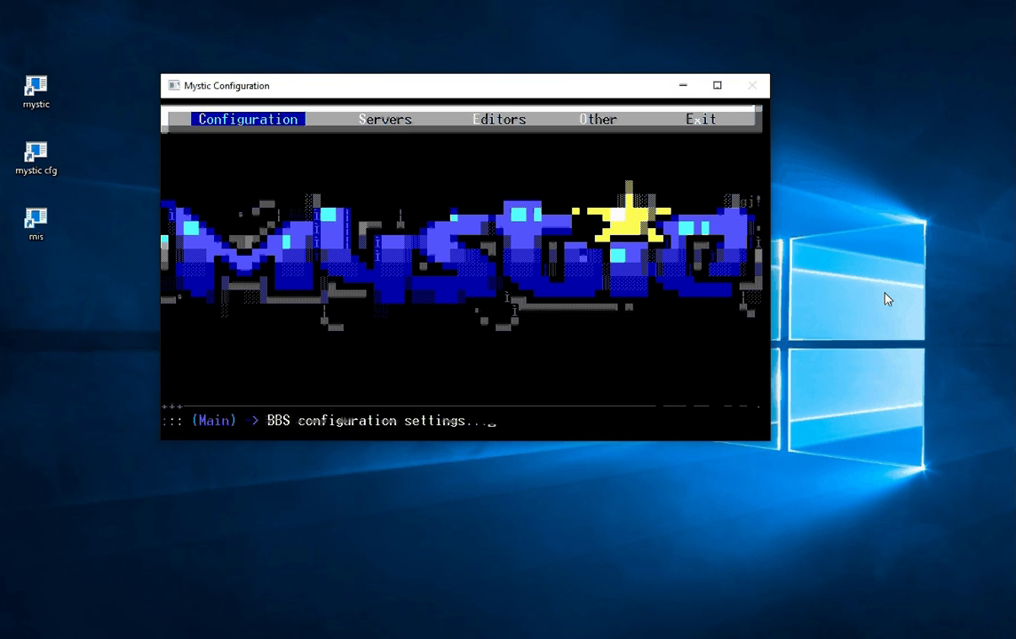
{"action": "key", "text": "Return"}
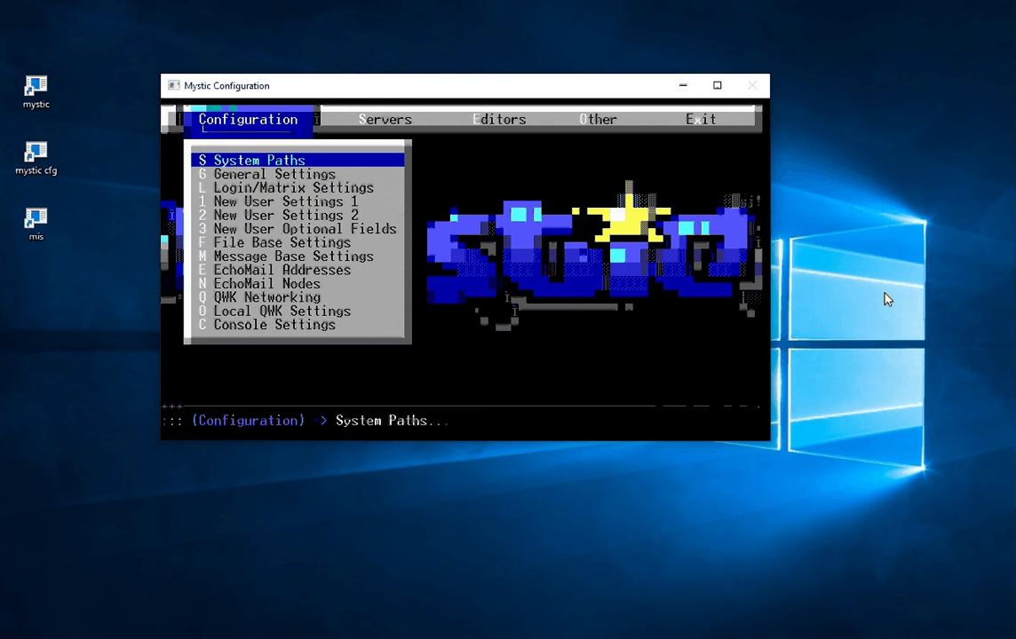
{"action": "key", "text": "Right"}
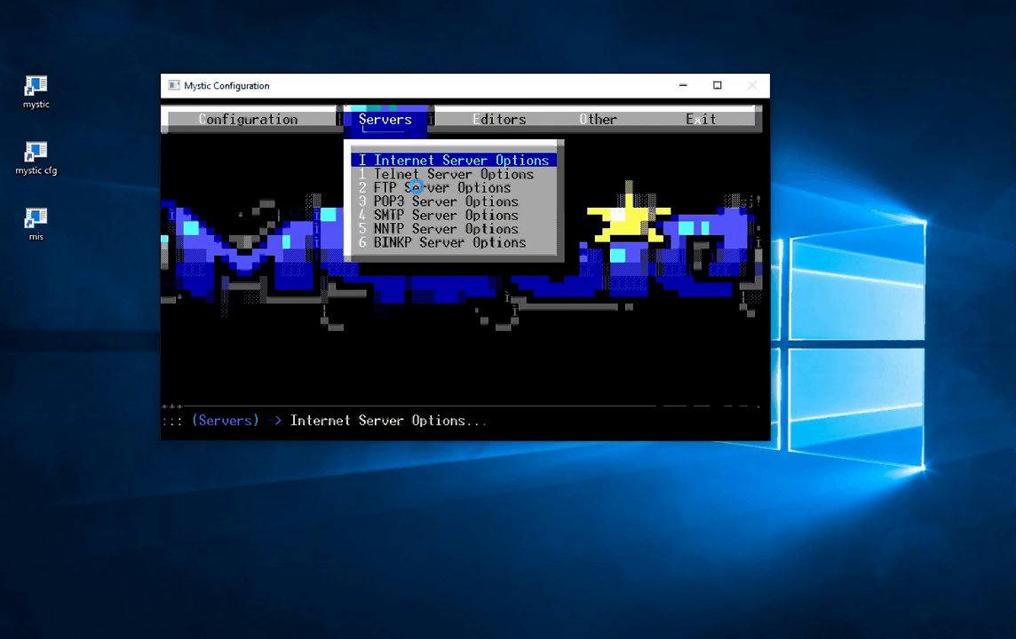
{"action": "key", "text": "Right"}
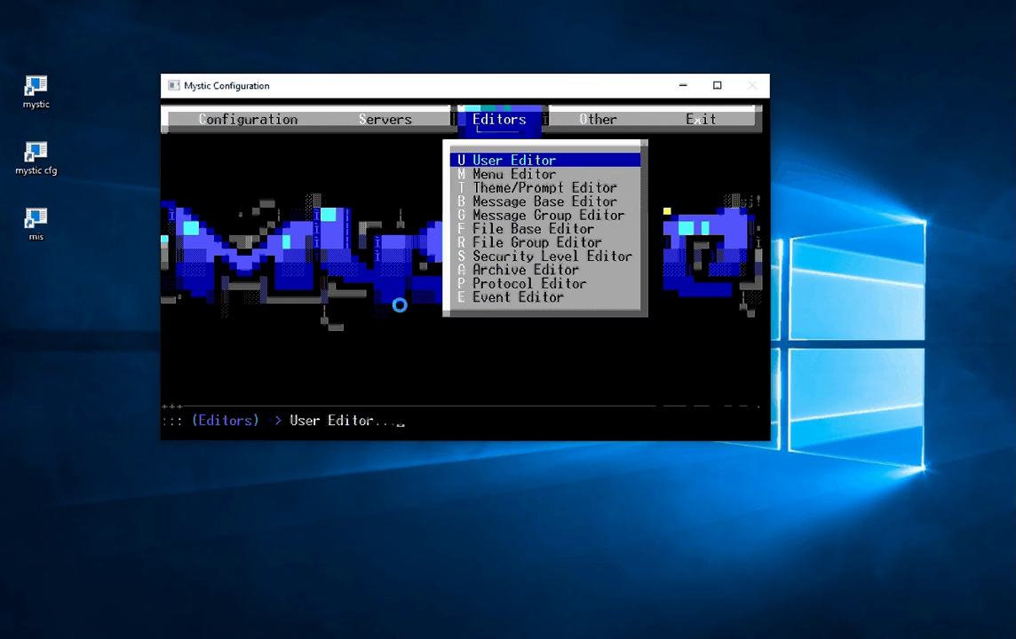
{"action": "key", "text": "Return"}
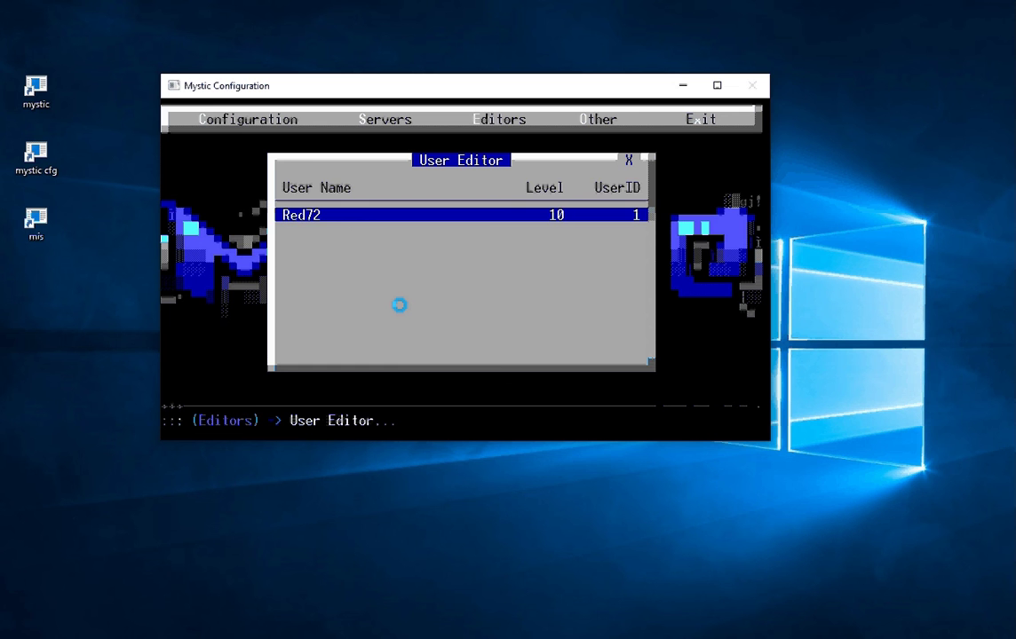
{"action": "key", "text": "Return"}
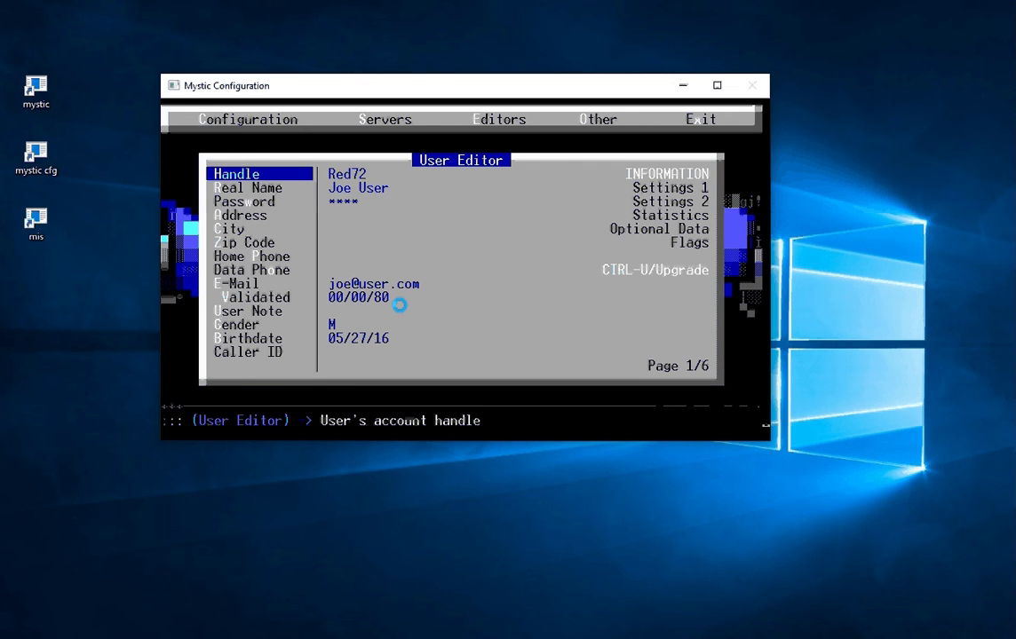
{"action": "key", "text": "Down"}
{"action": "key", "text": "Down"}
{"action": "key", "text": "Down"}
{"action": "key", "text": "Down"}
{"action": "key", "text": "Down"}
{"action": "key", "text": "Down"}
{"action": "key", "text": "Down"}
{"action": "key", "text": "Down"}
{"action": "key", "text": "Down"}
{"action": "key", "text": "Page_Down"}
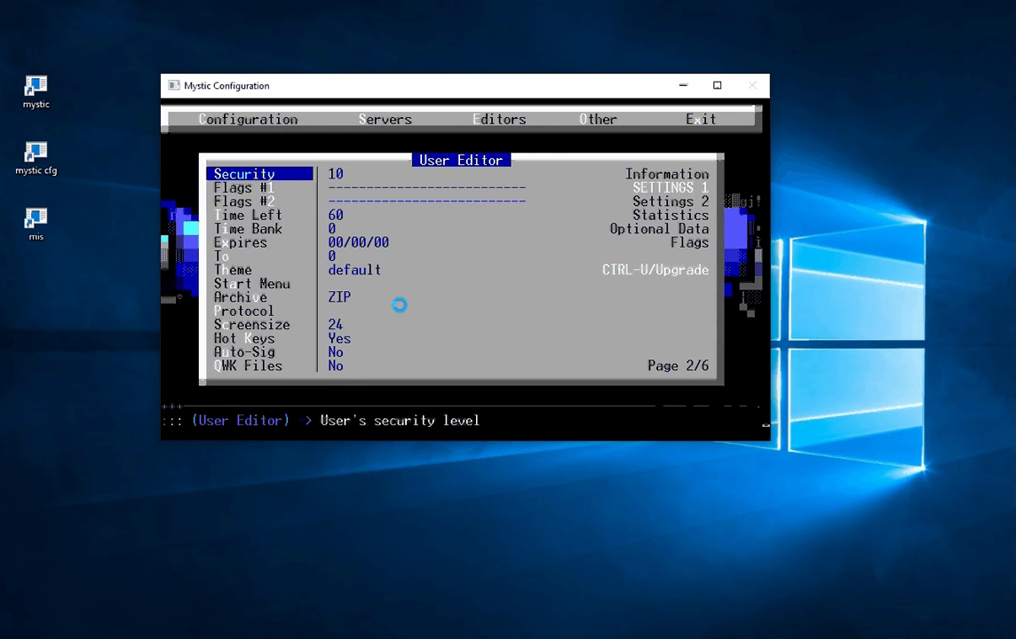
{"action": "key", "text": "Down"}
{"action": "key", "text": "Down"}
{"action": "key", "text": "Down"}
{"action": "key", "text": "Down"}
{"action": "key", "text": "Down"}
{"action": "key", "text": "Down"}
{"action": "key", "text": "Down"}
{"action": "key", "text": "Down"}
{"action": "key", "text": "Down"}
{"action": "key", "text": "Down"}
{"action": "key", "text": "Down"}
{"action": "key", "text": "Down"}
{"action": "key", "text": "Down"}
{"action": "key", "text": "Down"}
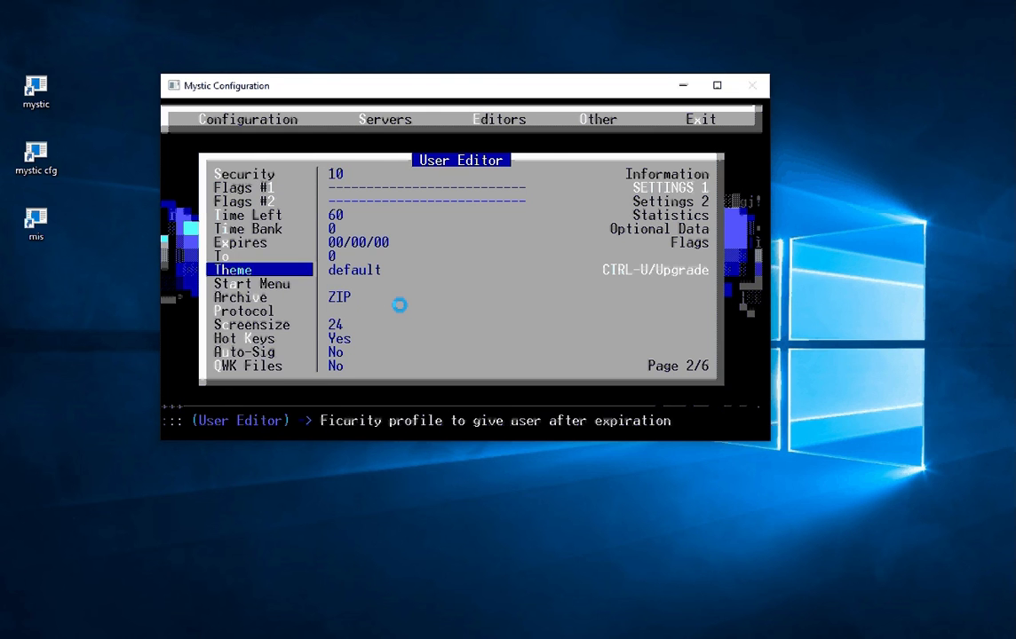
{"action": "key", "text": "Page_Down"}
{"action": "key", "text": "Down"}
{"action": "key", "text": "Down"}
{"action": "key", "text": "Down"}
{"action": "key", "text": "Down"}
{"action": "key", "text": "Down"}
{"action": "key", "text": "Down"}
{"action": "key", "text": "Down"}
{"action": "key", "text": "Down"}
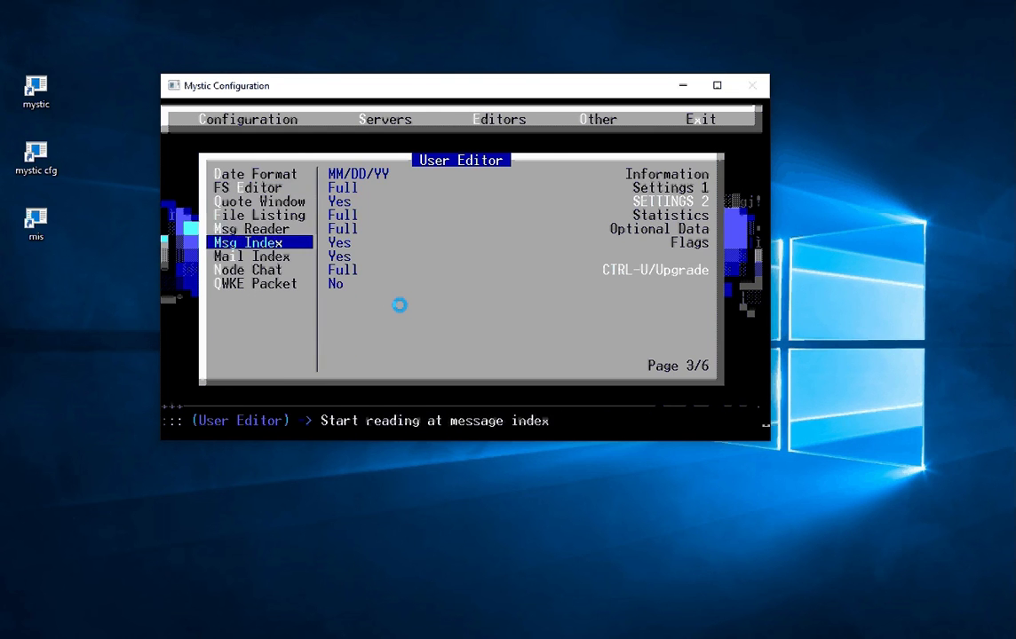
{"action": "key", "text": "Page_Down"}
{"action": "key", "text": "Down"}
{"action": "key", "text": "Down"}
{"action": "key", "text": "Down"}
{"action": "key", "text": "Down"}
{"action": "key", "text": "Down"}
{"action": "key", "text": "Down"}
{"action": "key", "text": "Down"}
{"action": "key", "text": "Down"}
{"action": "key", "text": "Down"}
{"action": "key", "text": "Down"}
{"action": "key", "text": "Down"}
{"action": "key", "text": "Down"}
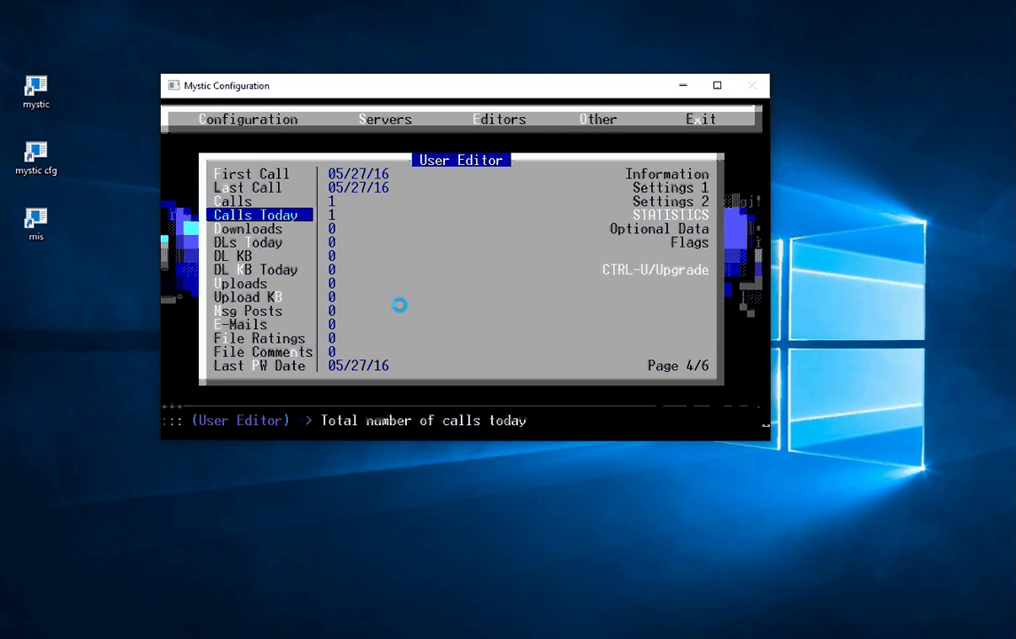
{"action": "key", "text": "Down"}
{"action": "key", "text": "Down"}
{"action": "key", "text": "Page_Down"}
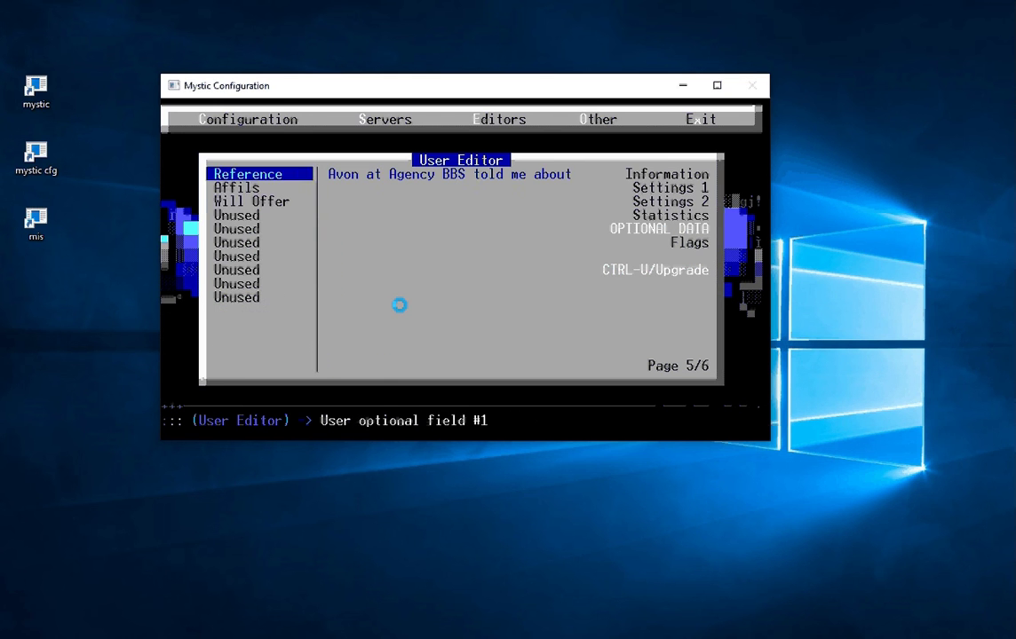
{"action": "key", "text": "Down"}
{"action": "key", "text": "Down"}
{"action": "key", "text": "Down"}
{"action": "key", "text": "Down"}
{"action": "key", "text": "Down"}
{"action": "key", "text": "Down"}
{"action": "key", "text": "Down"}
{"action": "key", "text": "Down"}
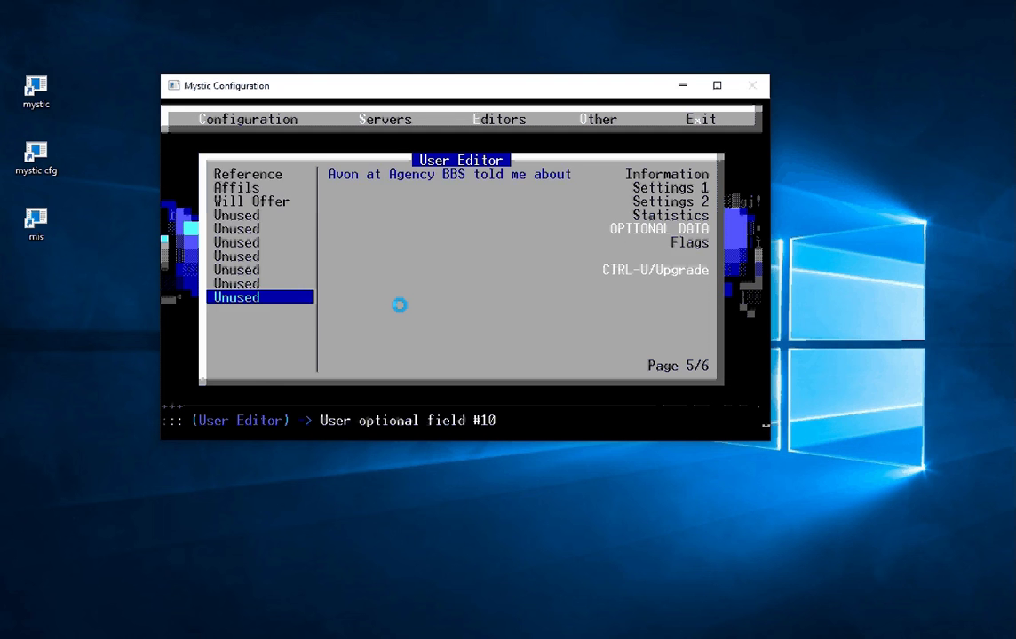
{"action": "key", "text": "Down"}
{"action": "key", "text": "Down"}
{"action": "key", "text": "Up"}
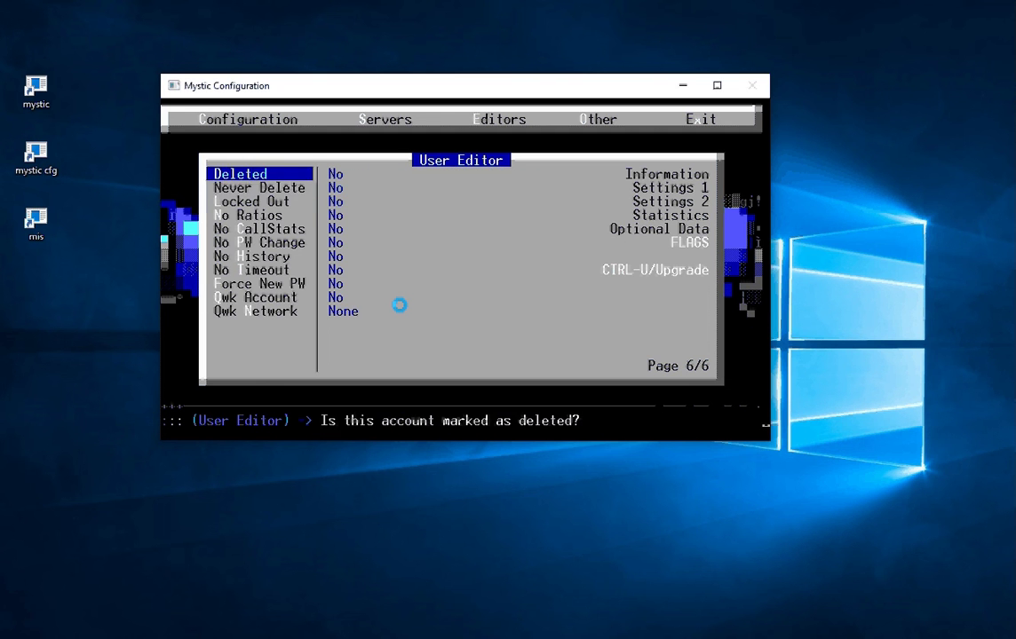
{"action": "key", "text": "Down"}
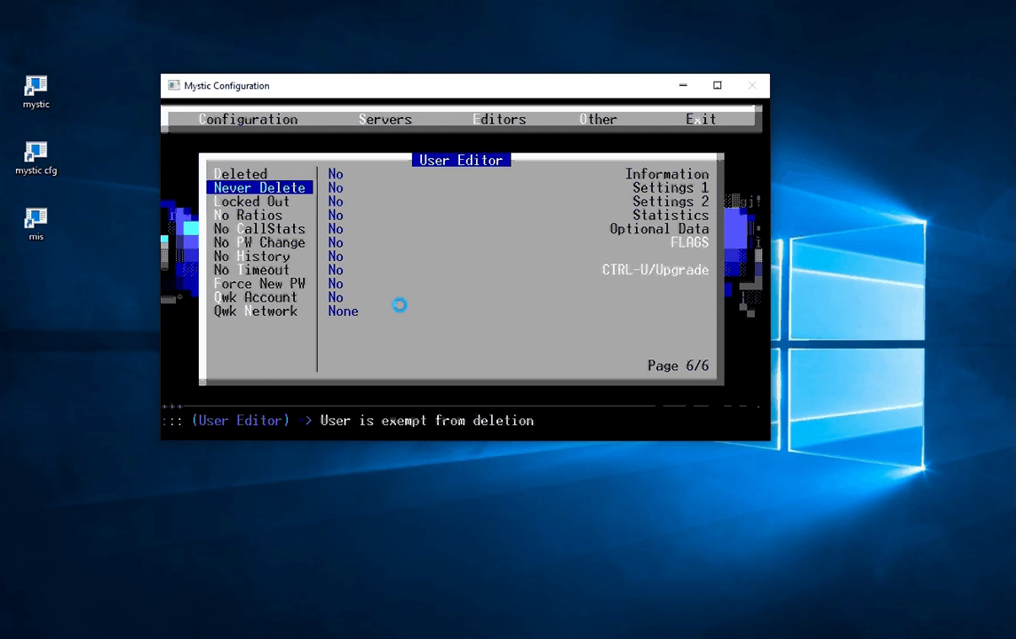
{"action": "key", "text": "Return"}
{"action": "key", "text": "Return"}
{"action": "key", "text": "Escape"}
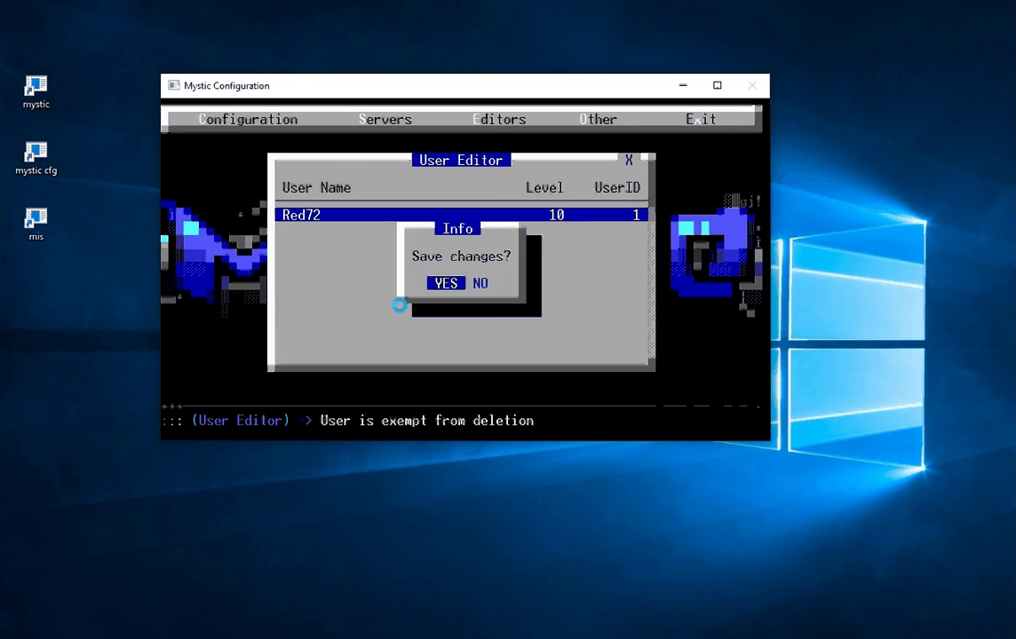
{"action": "key", "text": "Right"}
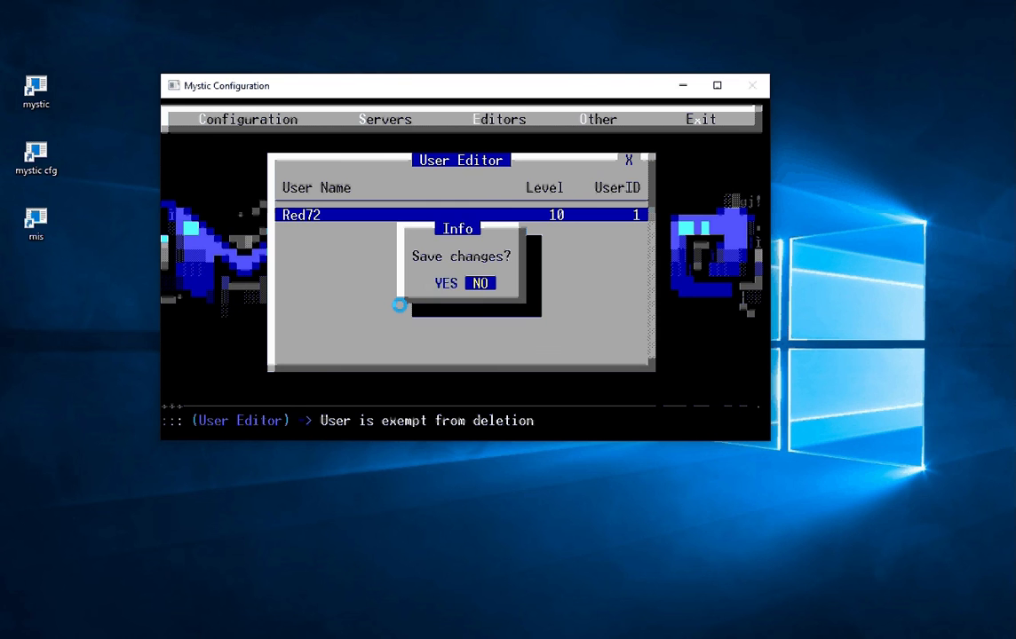
{"action": "key", "text": "Return"}
{"action": "key", "text": "Return"}
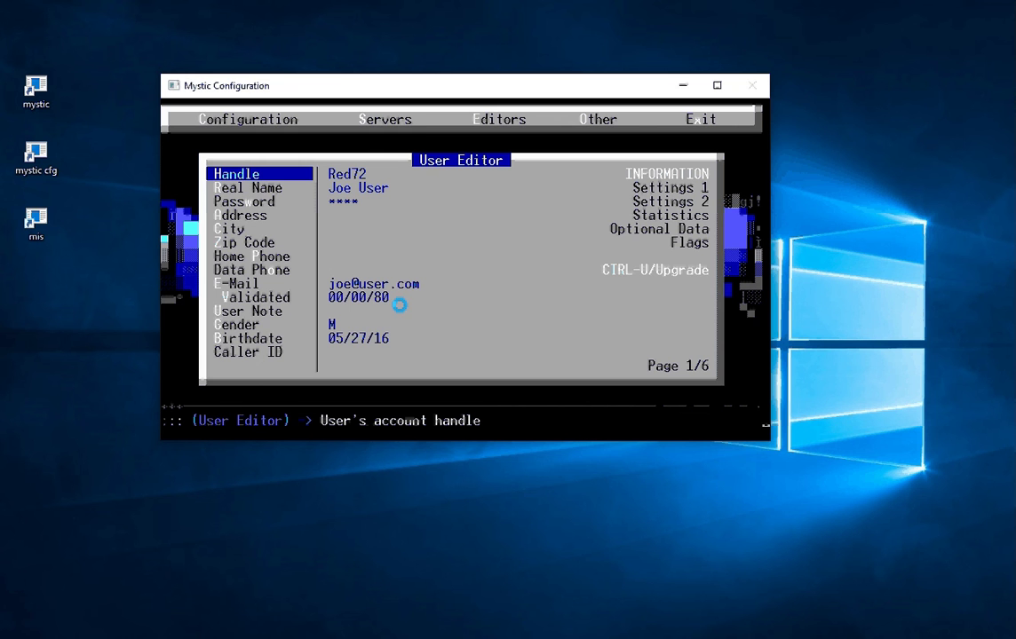
{"action": "left_click_drag", "start_coordinate": [603, 271], "coordinate": [704, 271]}
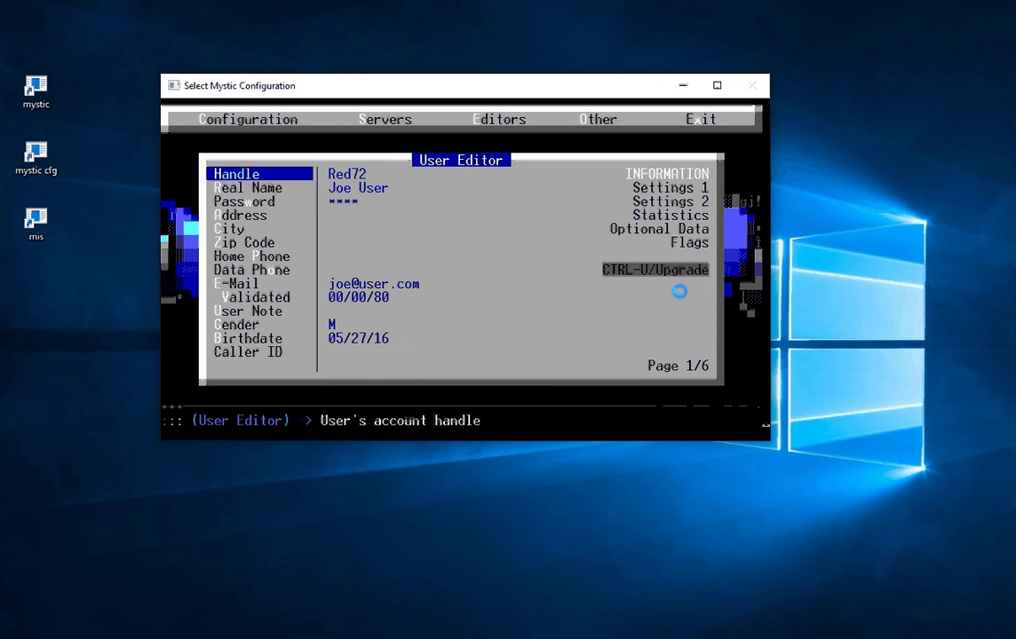
Step: Give Red72 security level 255 (System Operator)
{"action": "key", "text": "ctrl+u"}
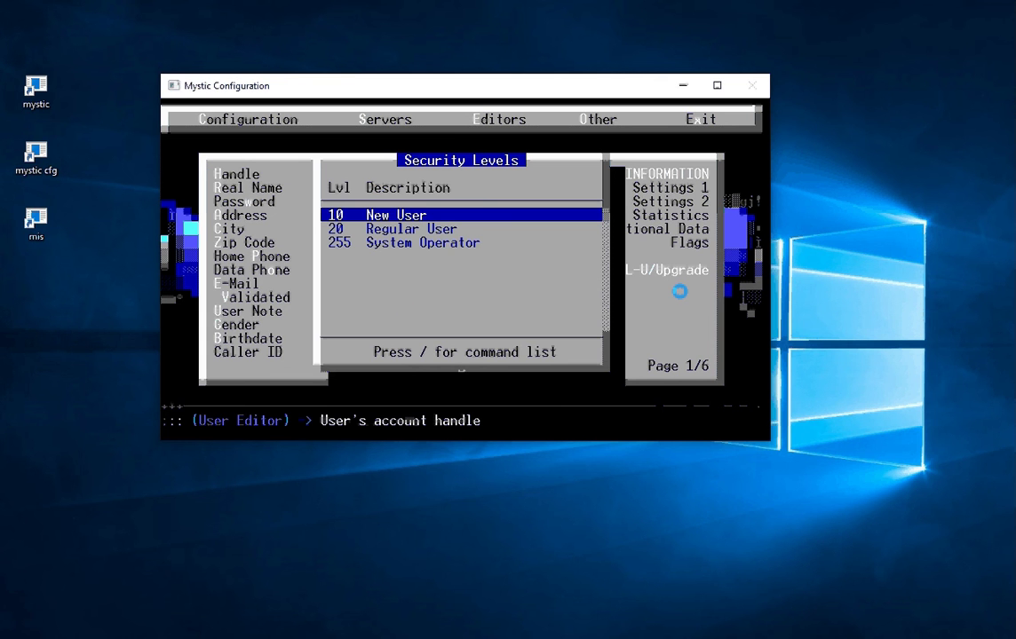
{"action": "key", "text": "Down"}
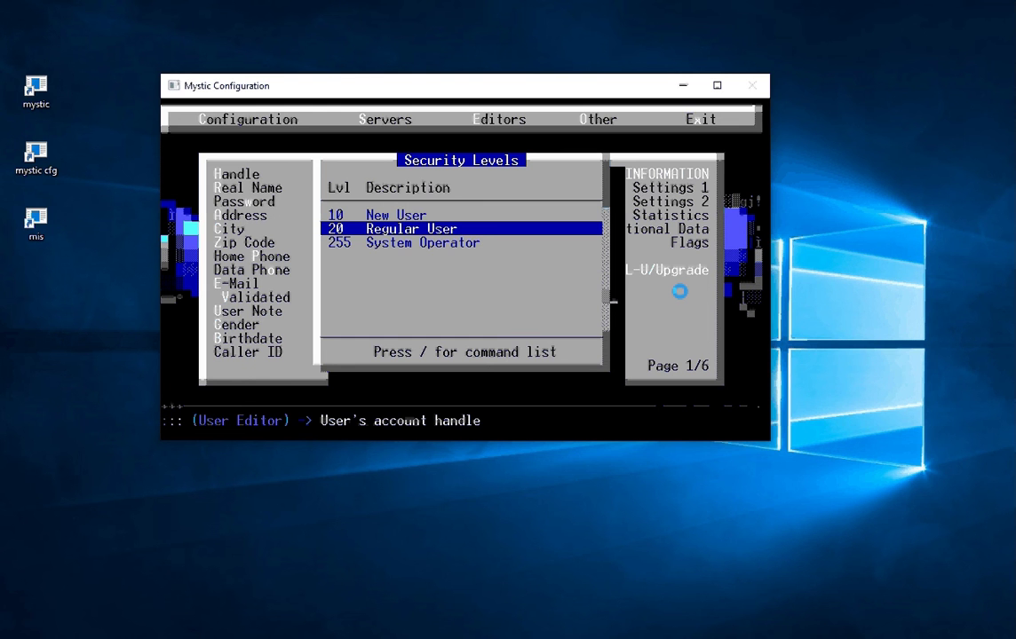
{"action": "key", "text": "Down"}
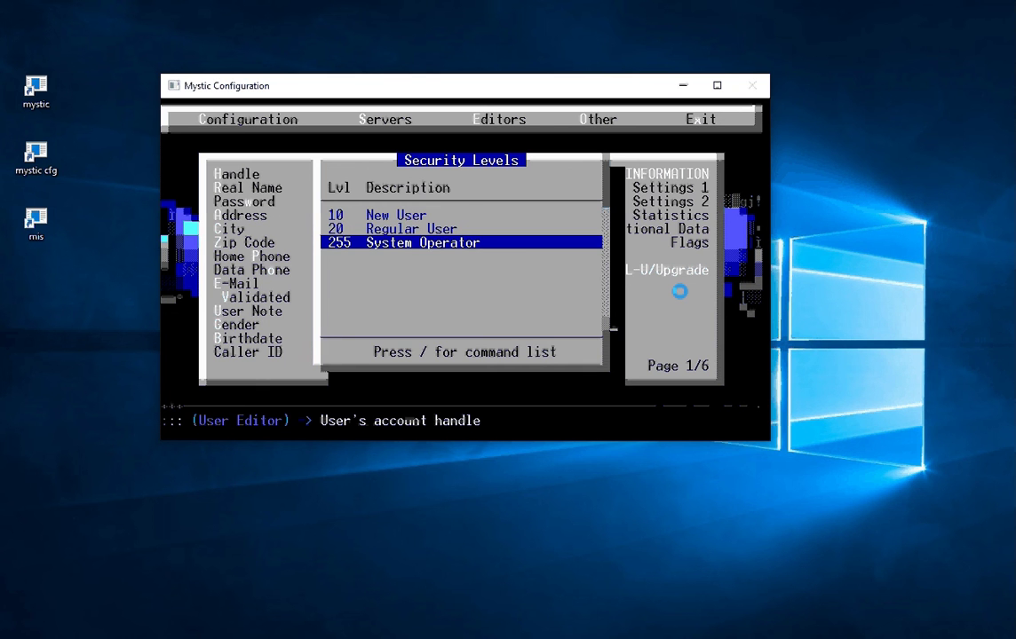
{"action": "key", "text": "Return"}
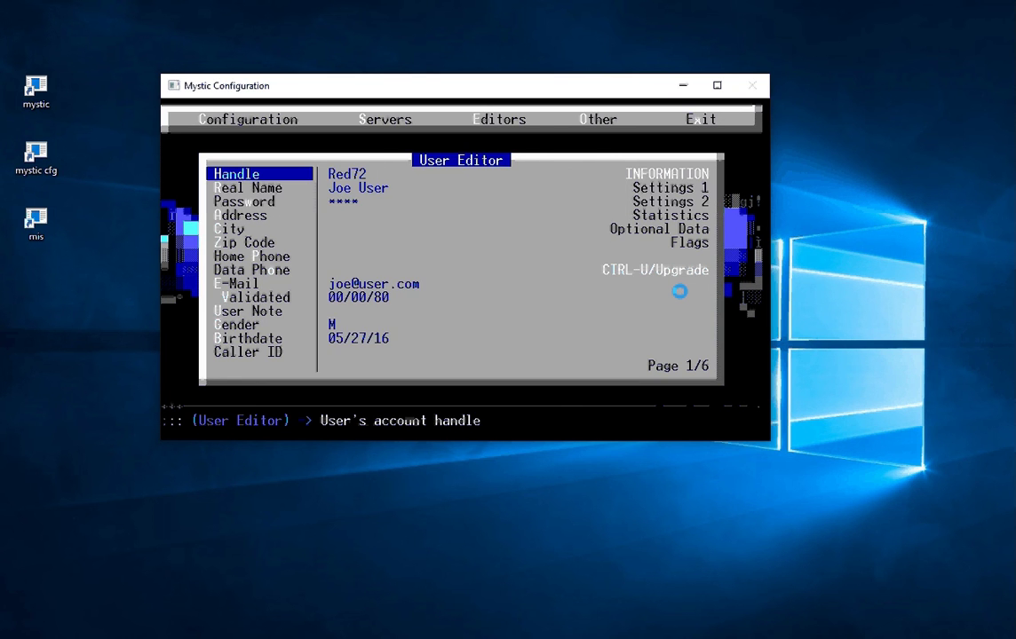
Step: Save Red72's new security level and exit Mystic Configuration
{"action": "key", "text": "Escape"}
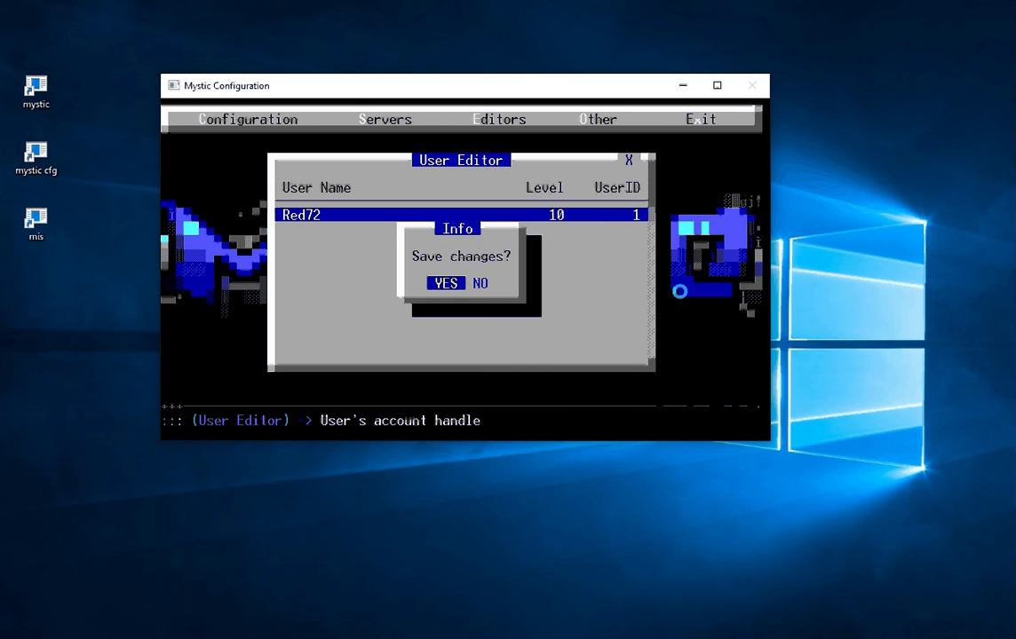
{"action": "key", "text": "Return"}
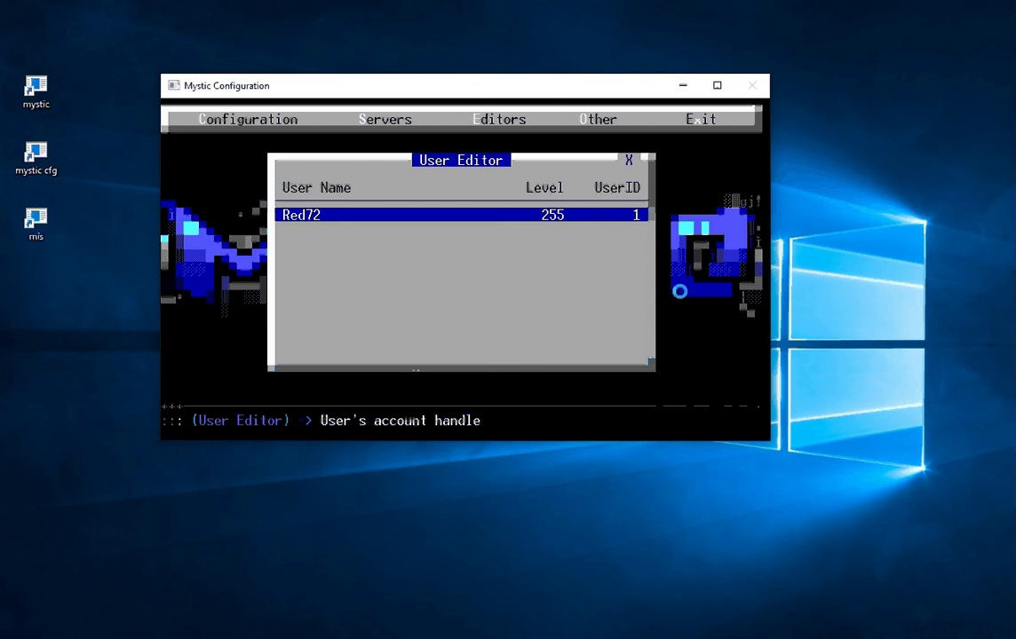
{"action": "key", "text": "Escape"}
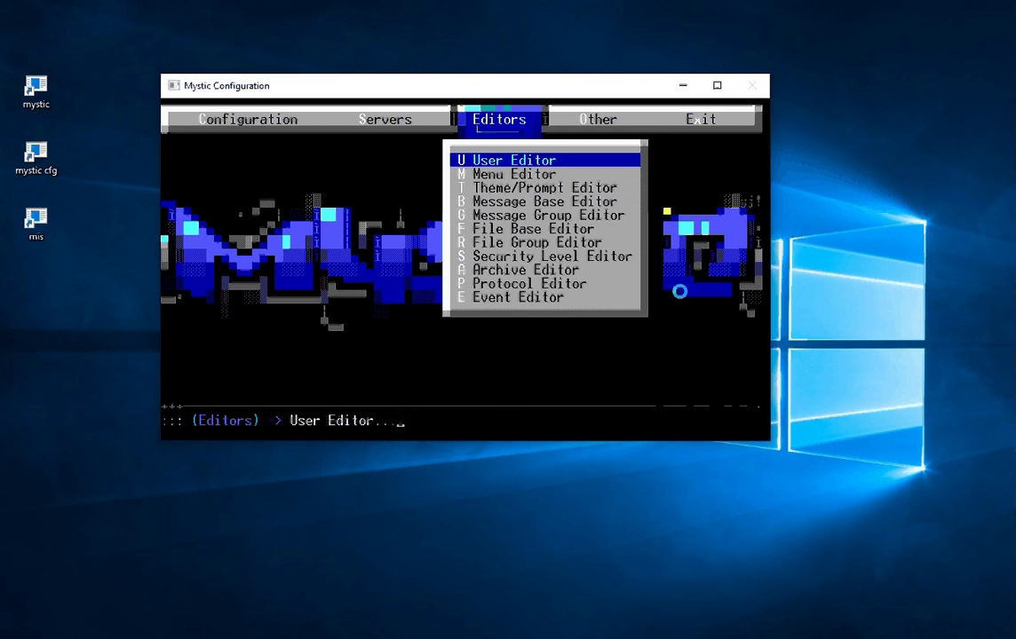
{"action": "key", "text": "Escape"}
{"action": "key", "text": "Escape"}
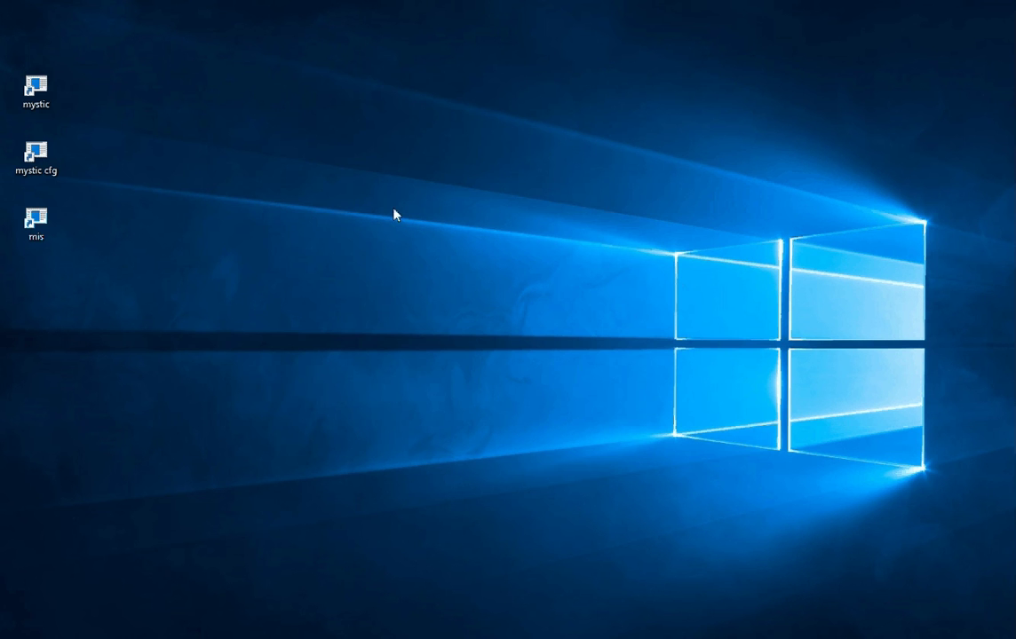
Step: Launch Mystic BBS and log in locally as red72 with the account password
{"action": "double_click", "coordinate": [27, 96]}
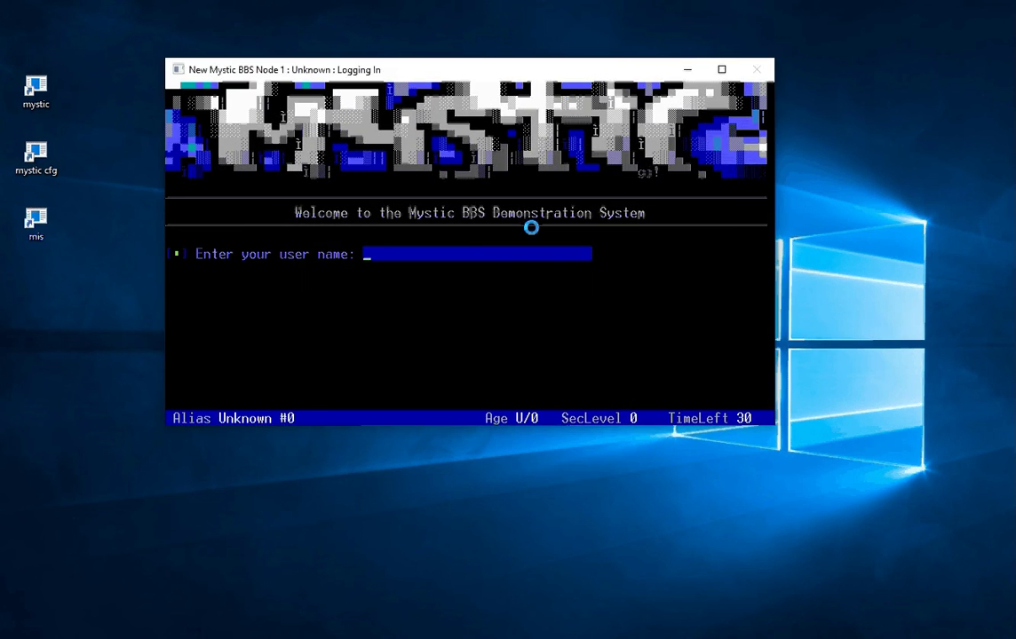
{"action": "type", "text": "red72"}
{"action": "key", "text": "Return"}
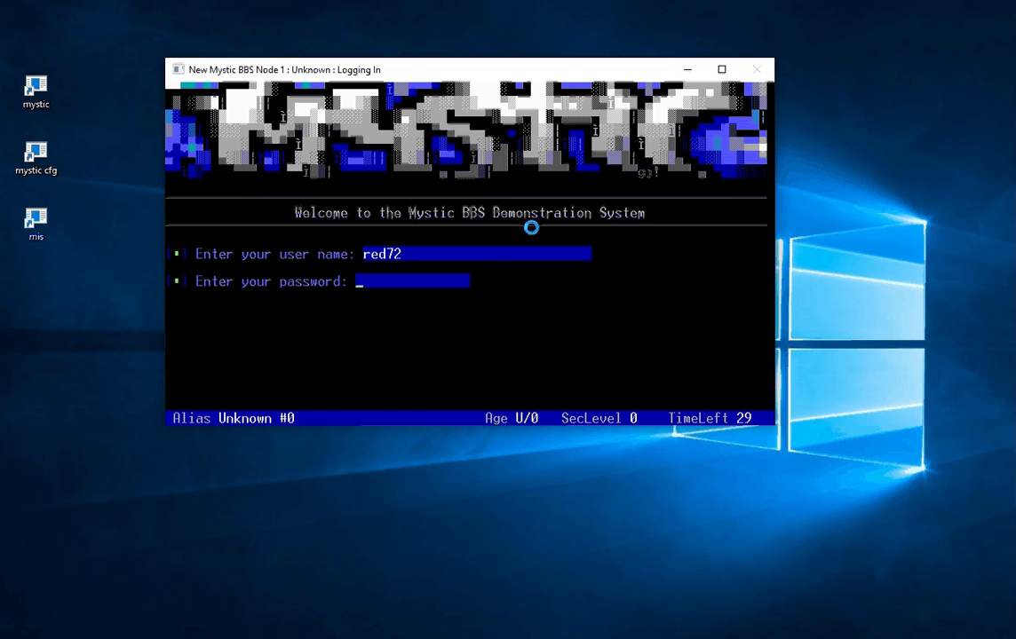
{"action": "type", "text": "****"}
{"action": "key", "text": "Return"}
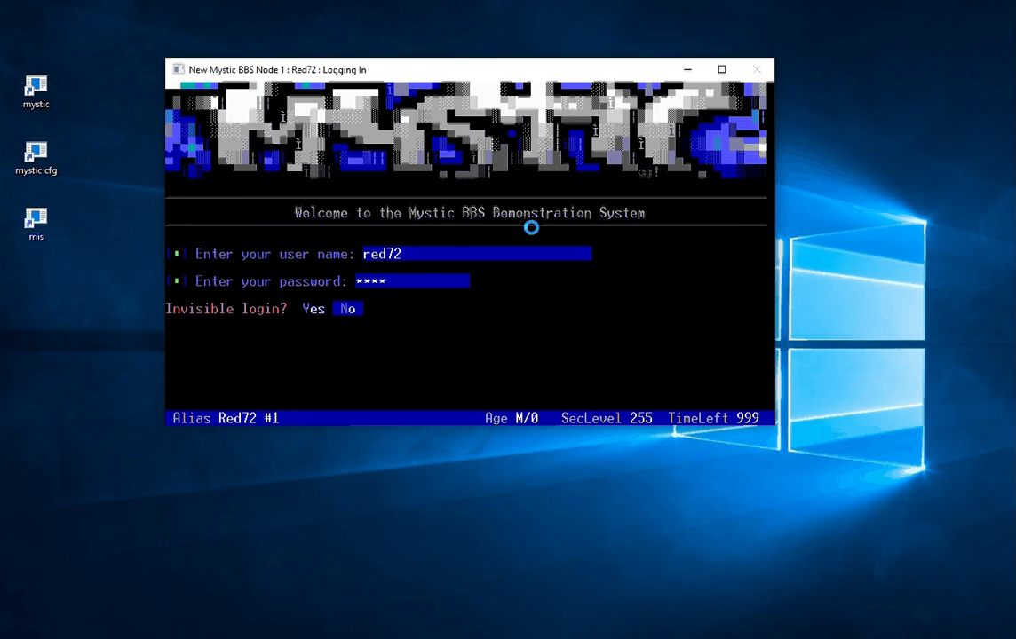
Step: Decline invisible login, one-liners, bulletins and mail, then enter /* for the SysOp menu
{"action": "key", "text": "Return"}
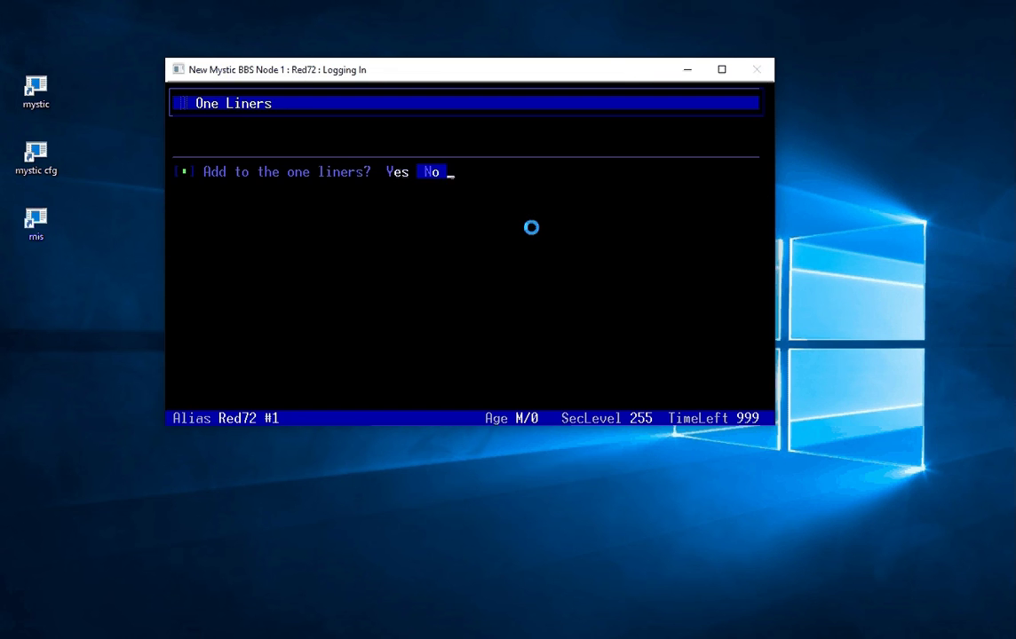
{"action": "key", "text": "Return"}
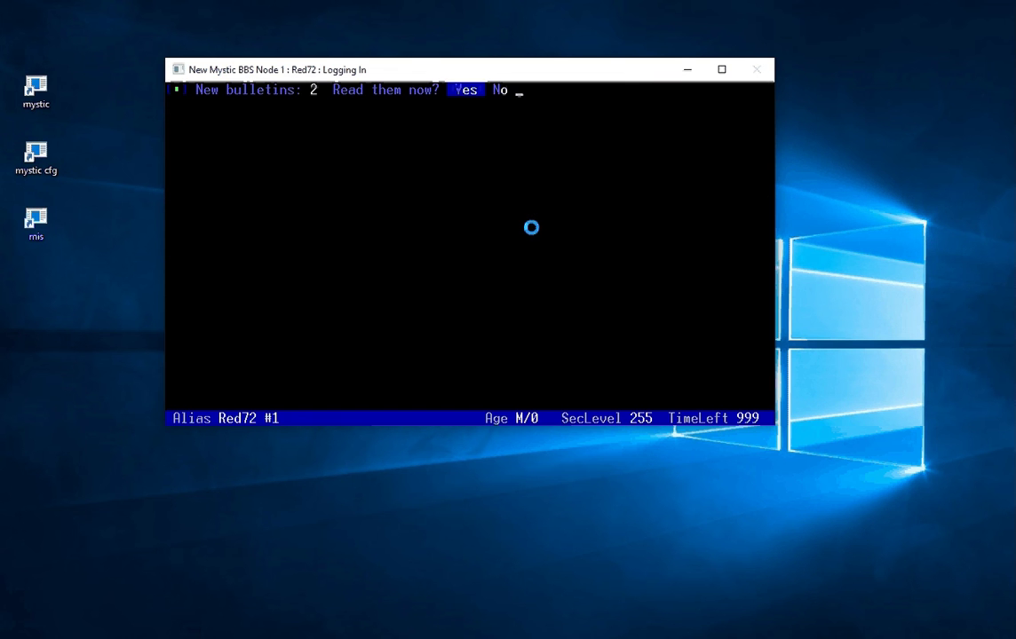
{"action": "key", "text": "Right"}
{"action": "key", "text": "Return"}
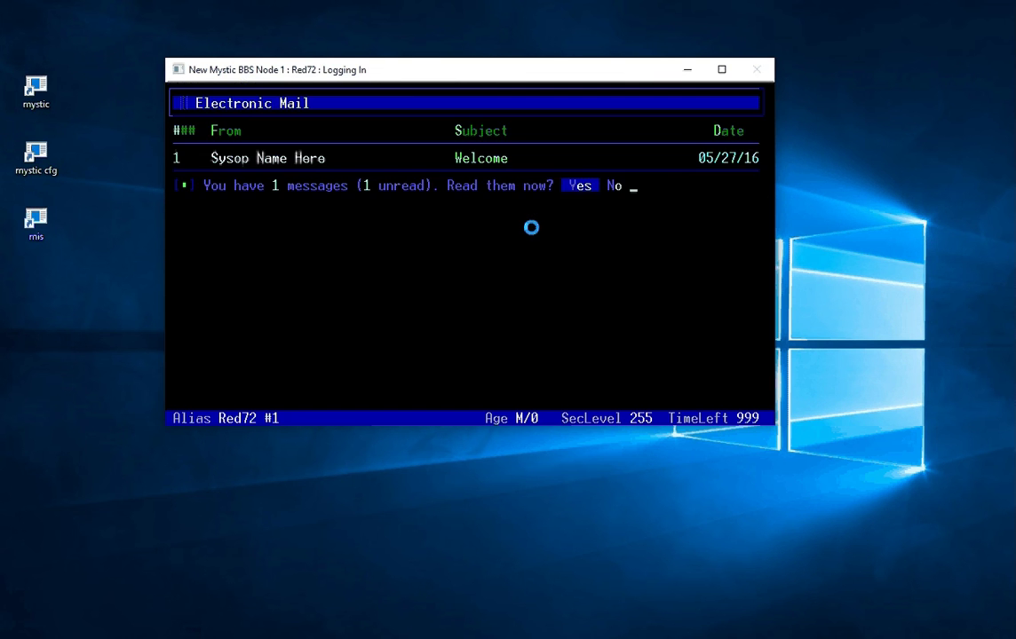
{"action": "key", "text": "Right"}
{"action": "key", "text": "Return"}
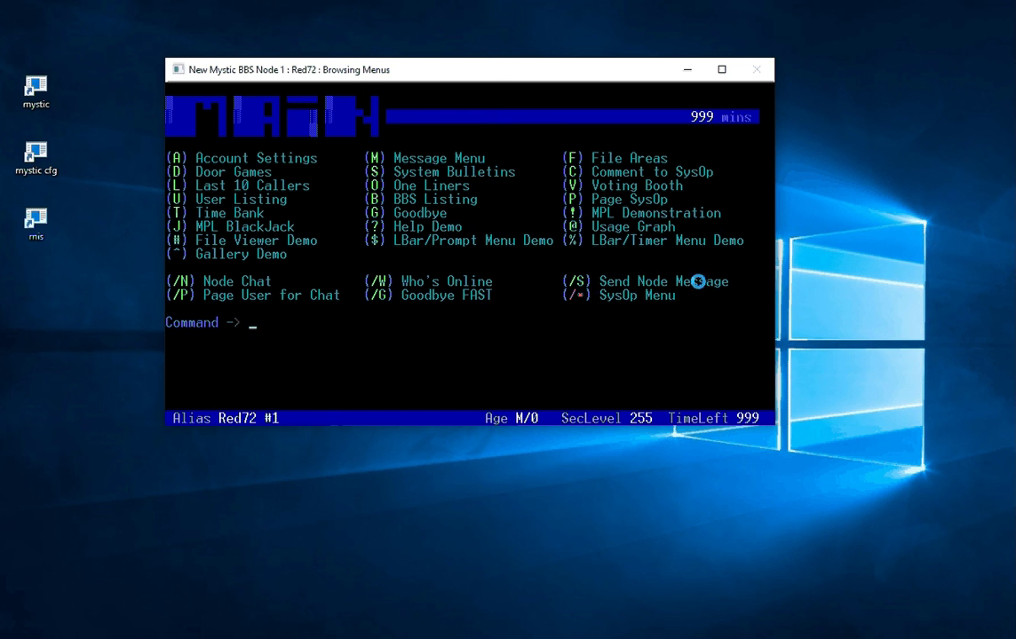
{"action": "type", "text": "/*"}
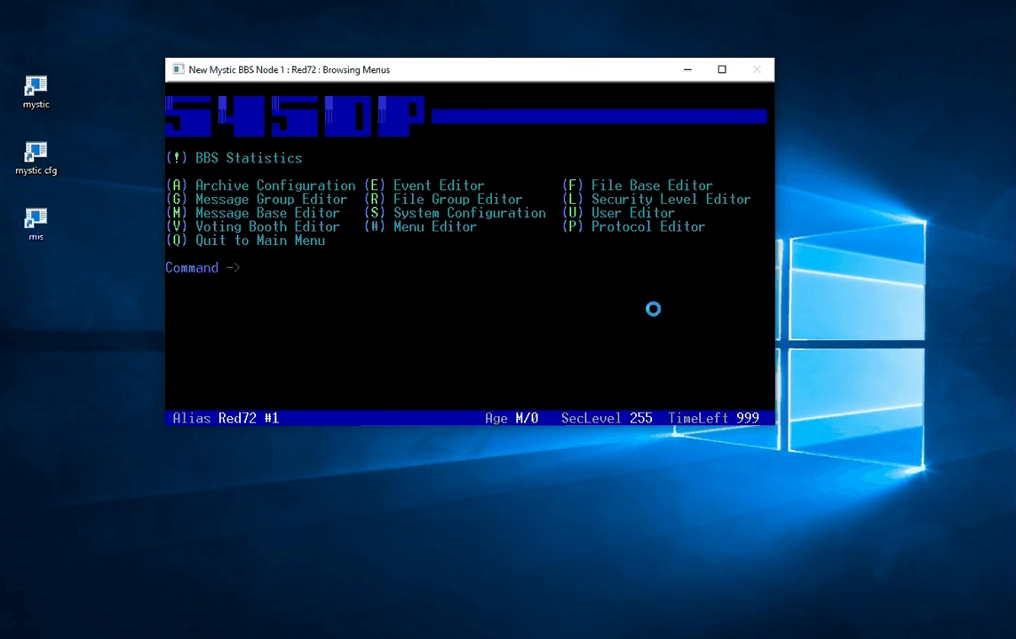
Step: Quit the SysOp menu with Q and type / at the main menu Command prompt
{"action": "key", "text": "q"}
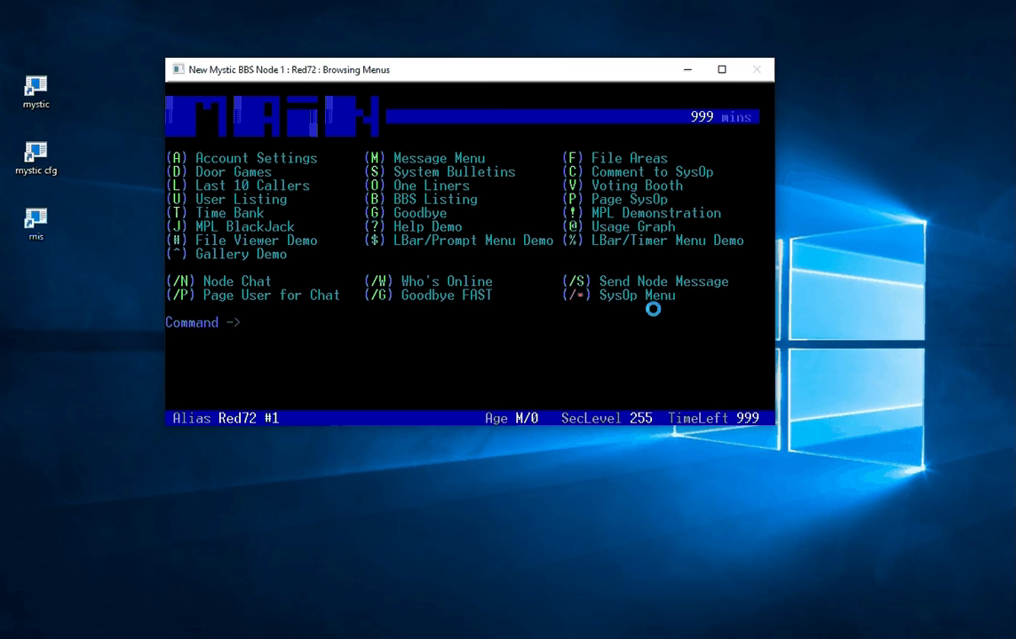
{"action": "type", "text": "/"}
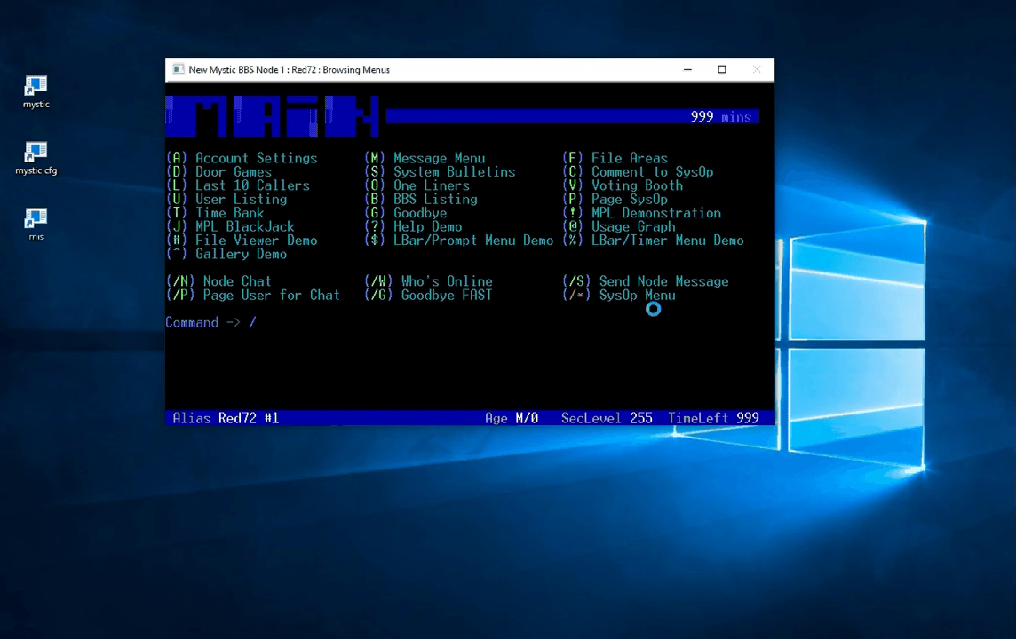